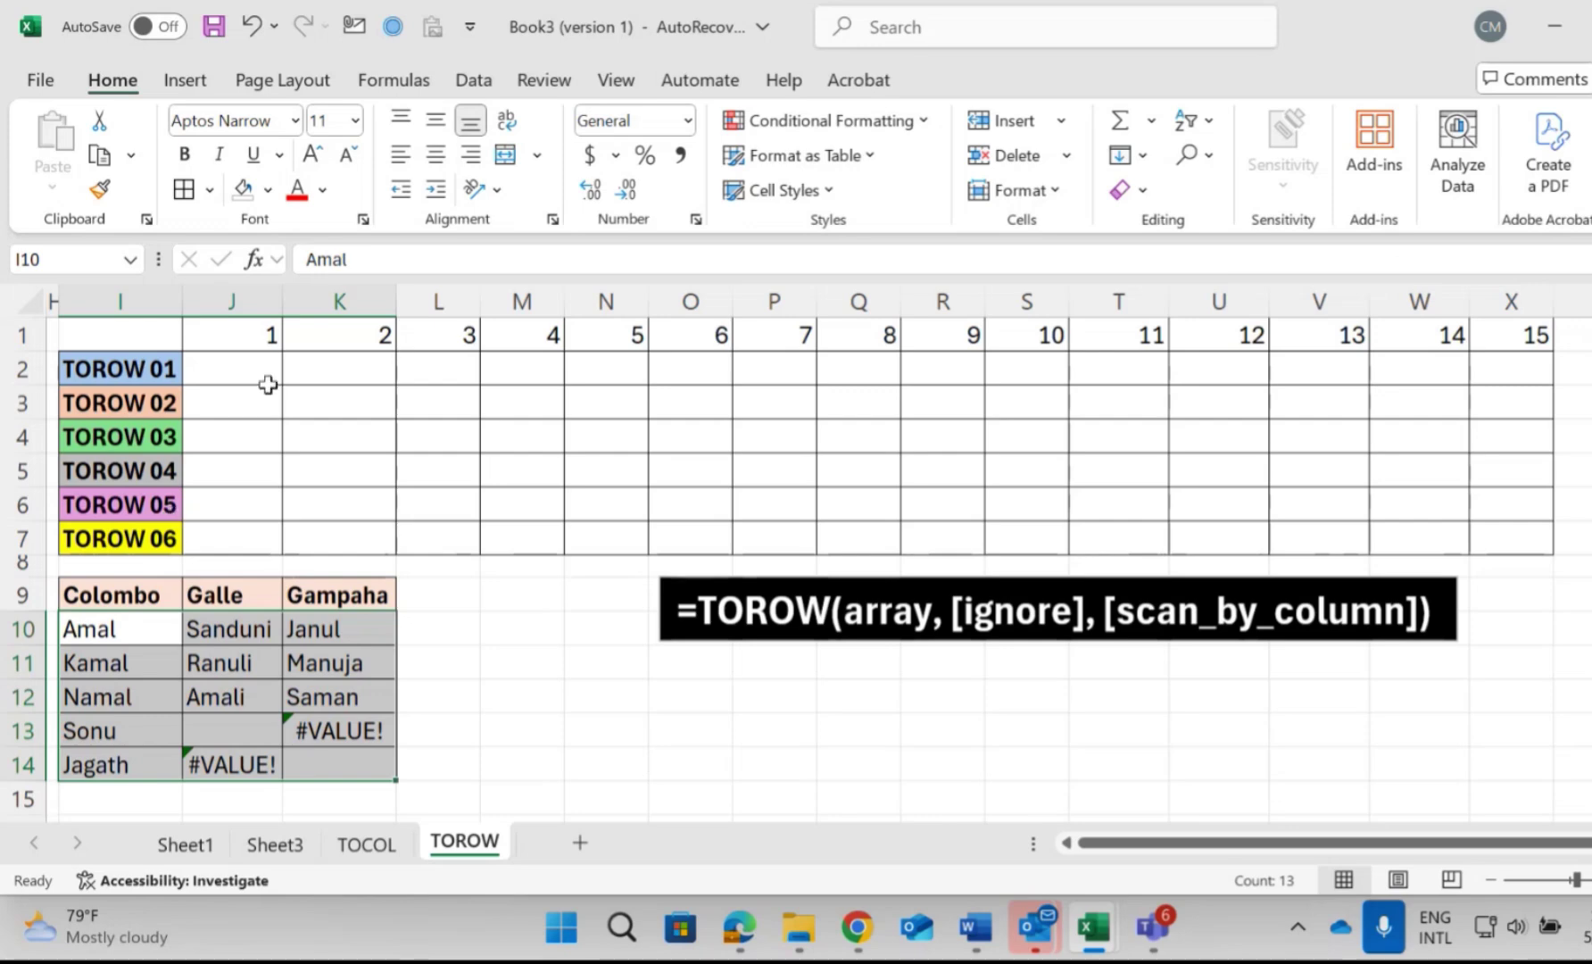
Step: Enter =TOROW(I10:K14) in cell J2 to flatten the city name table into the TOROW 01 row
{"action": "left_click", "coordinate": [233, 370]}
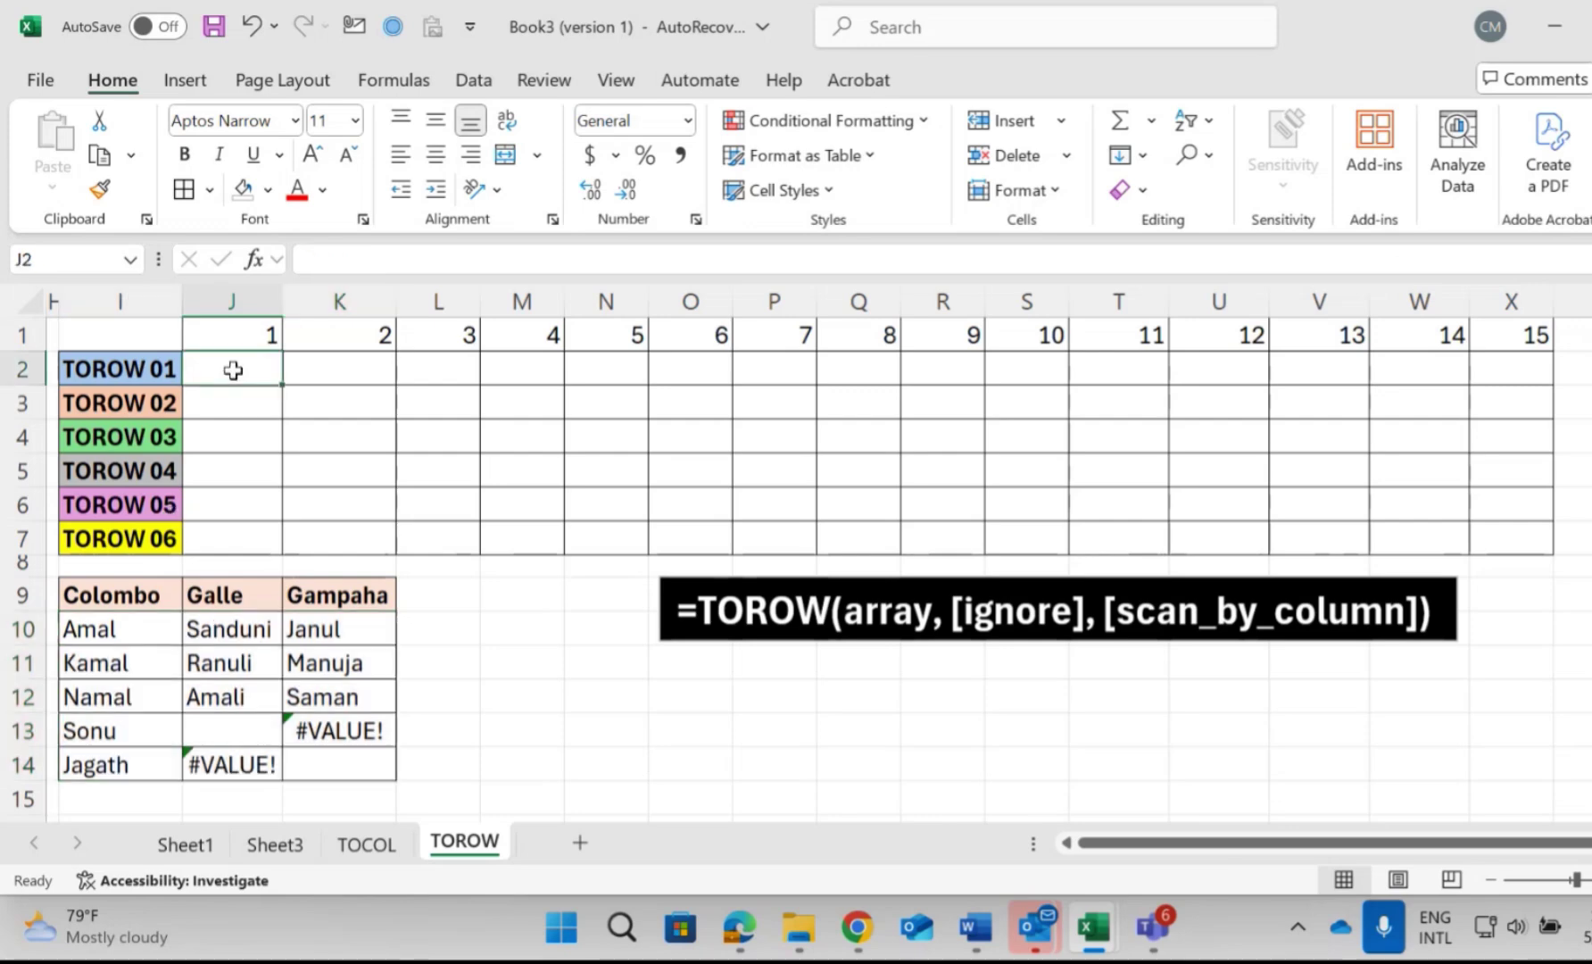
{"action": "type", "text": "="}
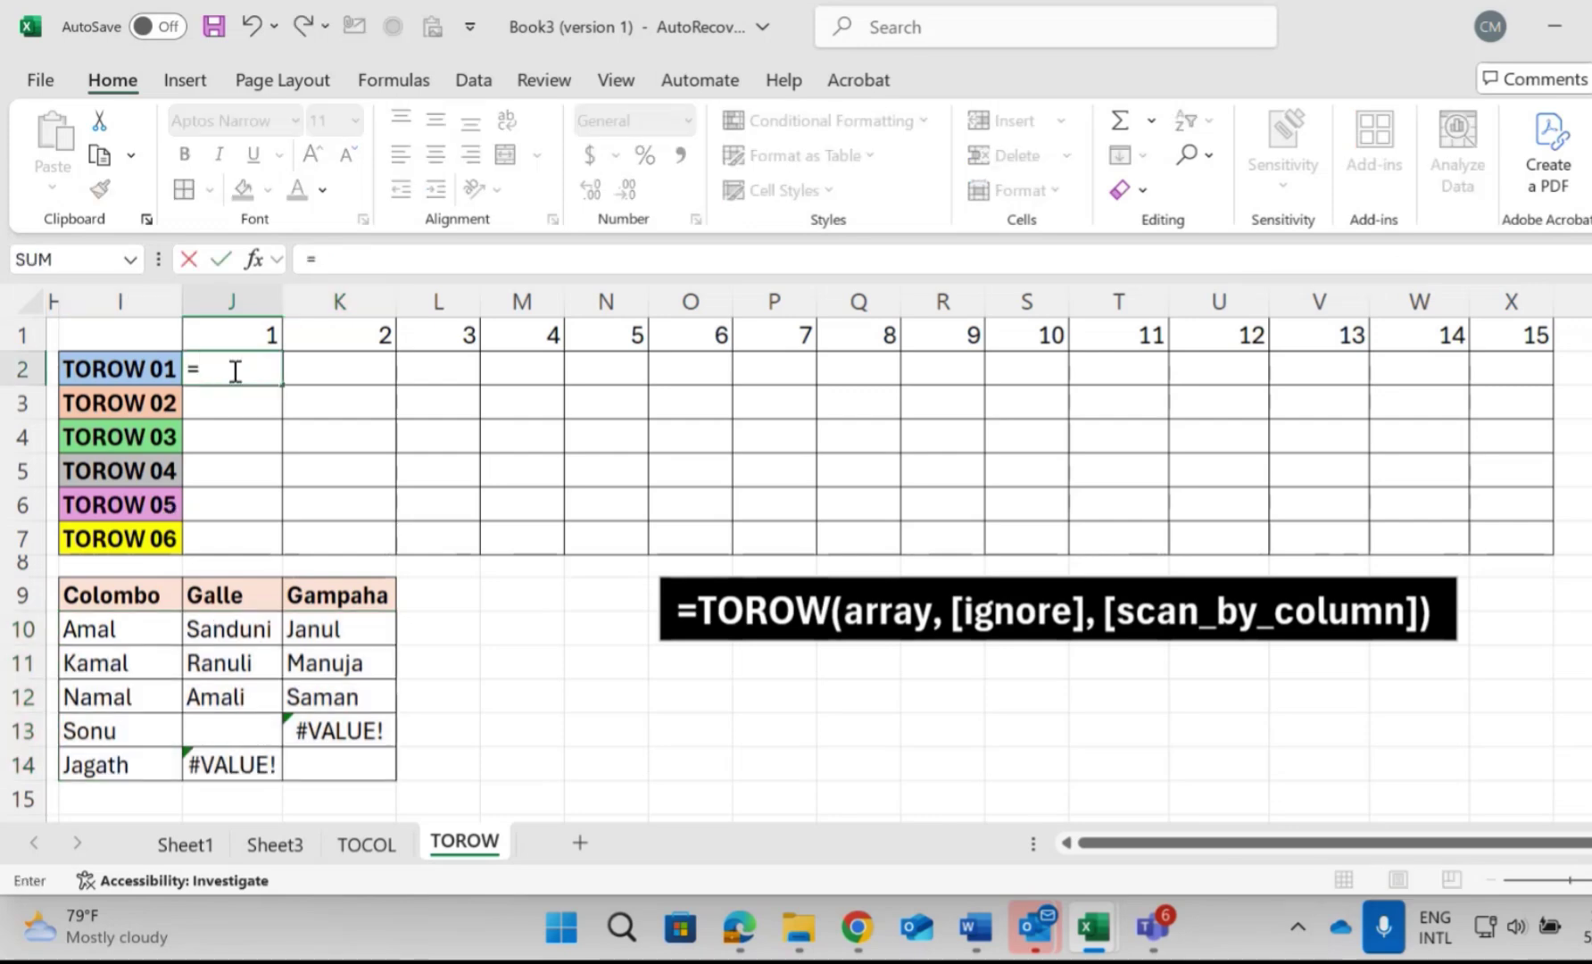
{"action": "type", "text": "TOR"}
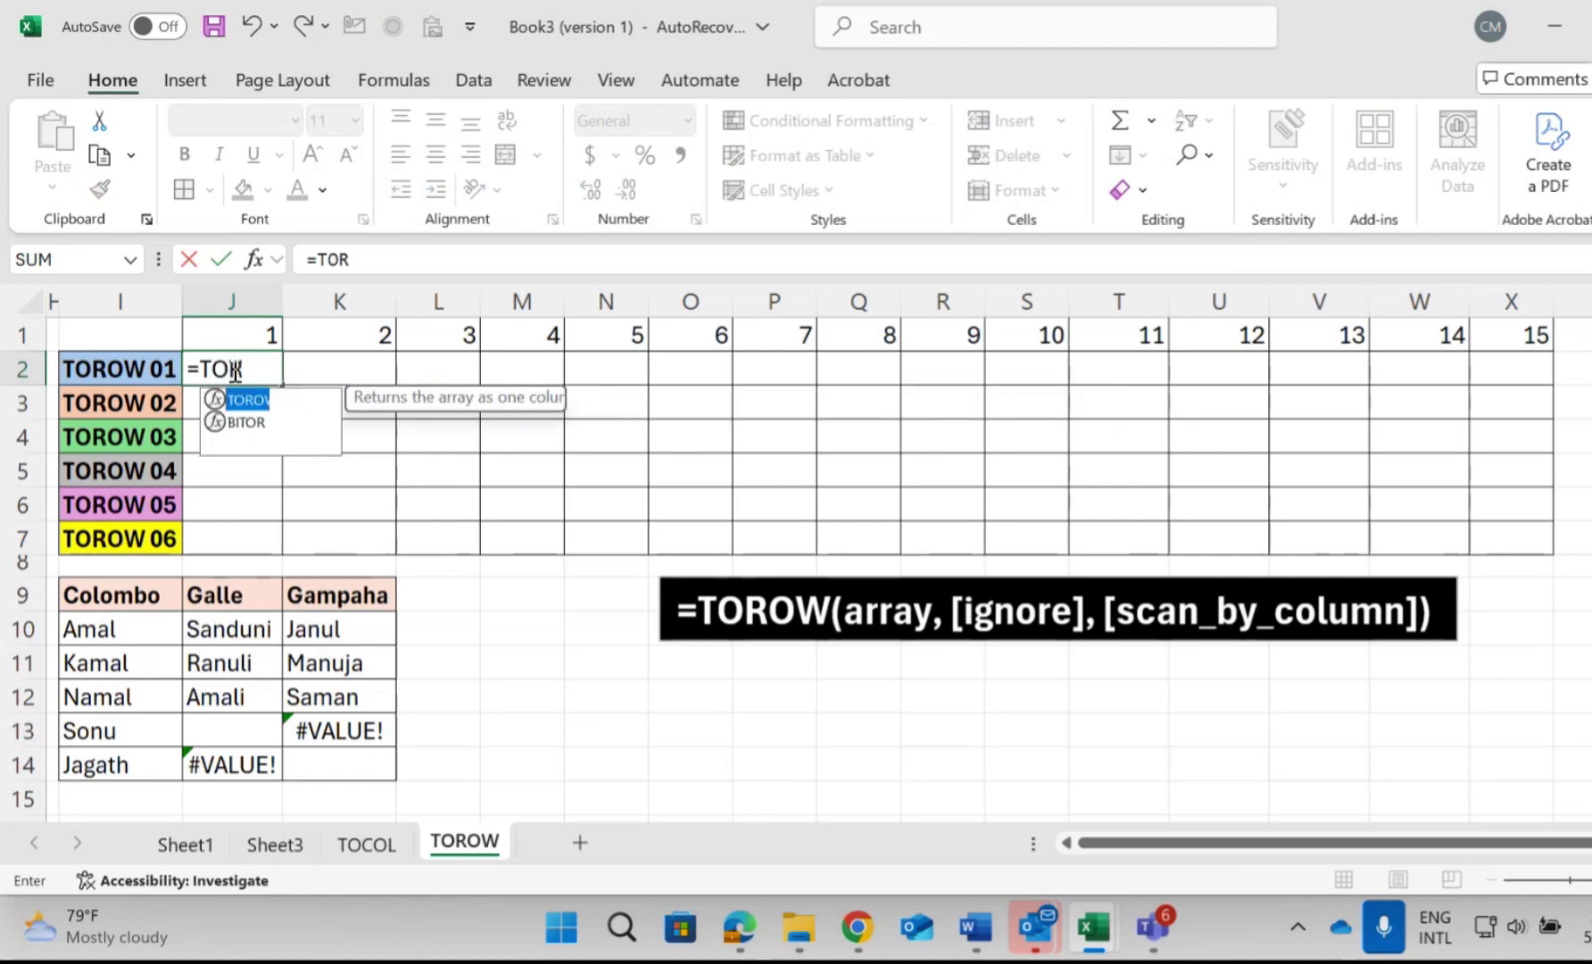
{"action": "key", "text": "Tab"}
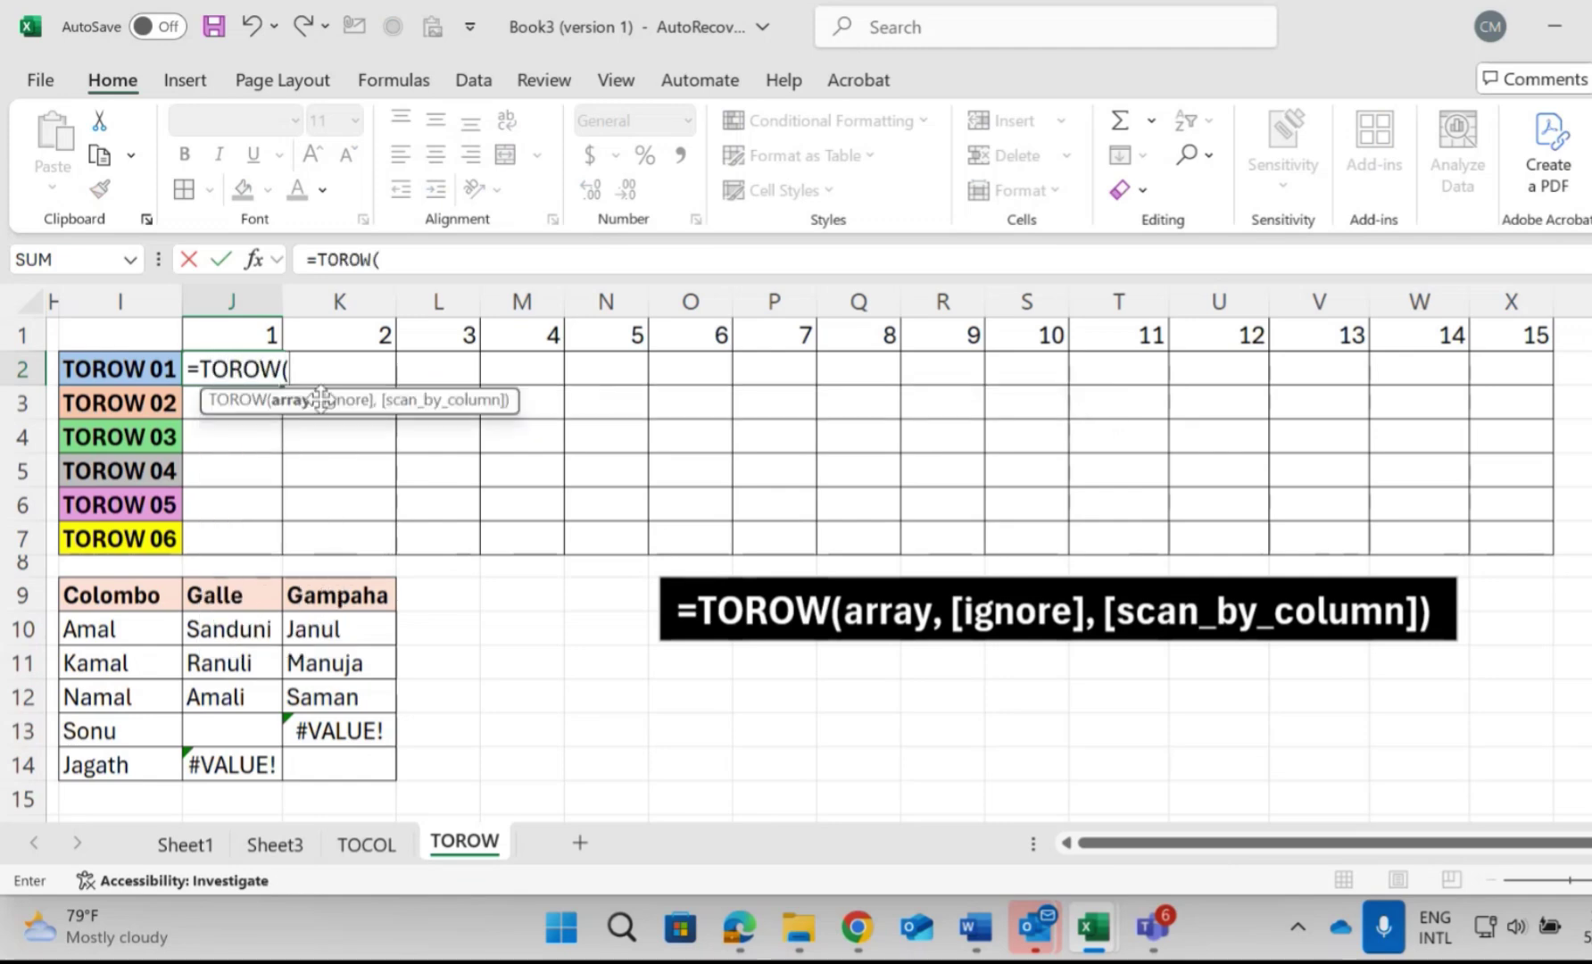
{"action": "left_click_drag", "start_coordinate": [64, 634], "coordinate": [333, 761]}
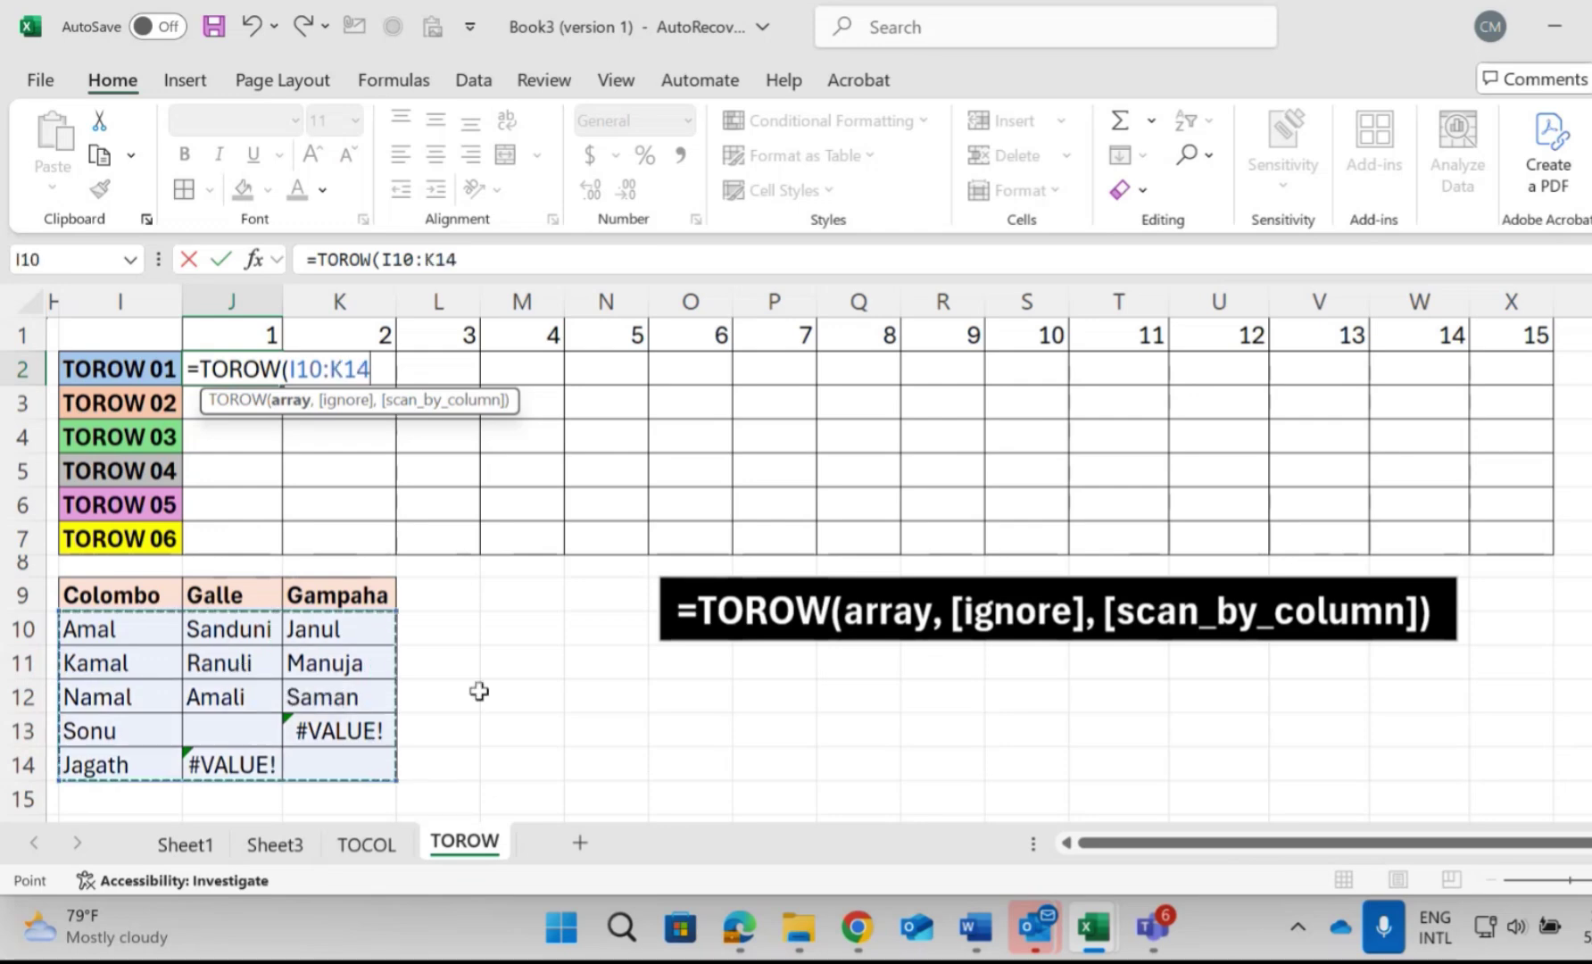
{"action": "type", "text": ")"}
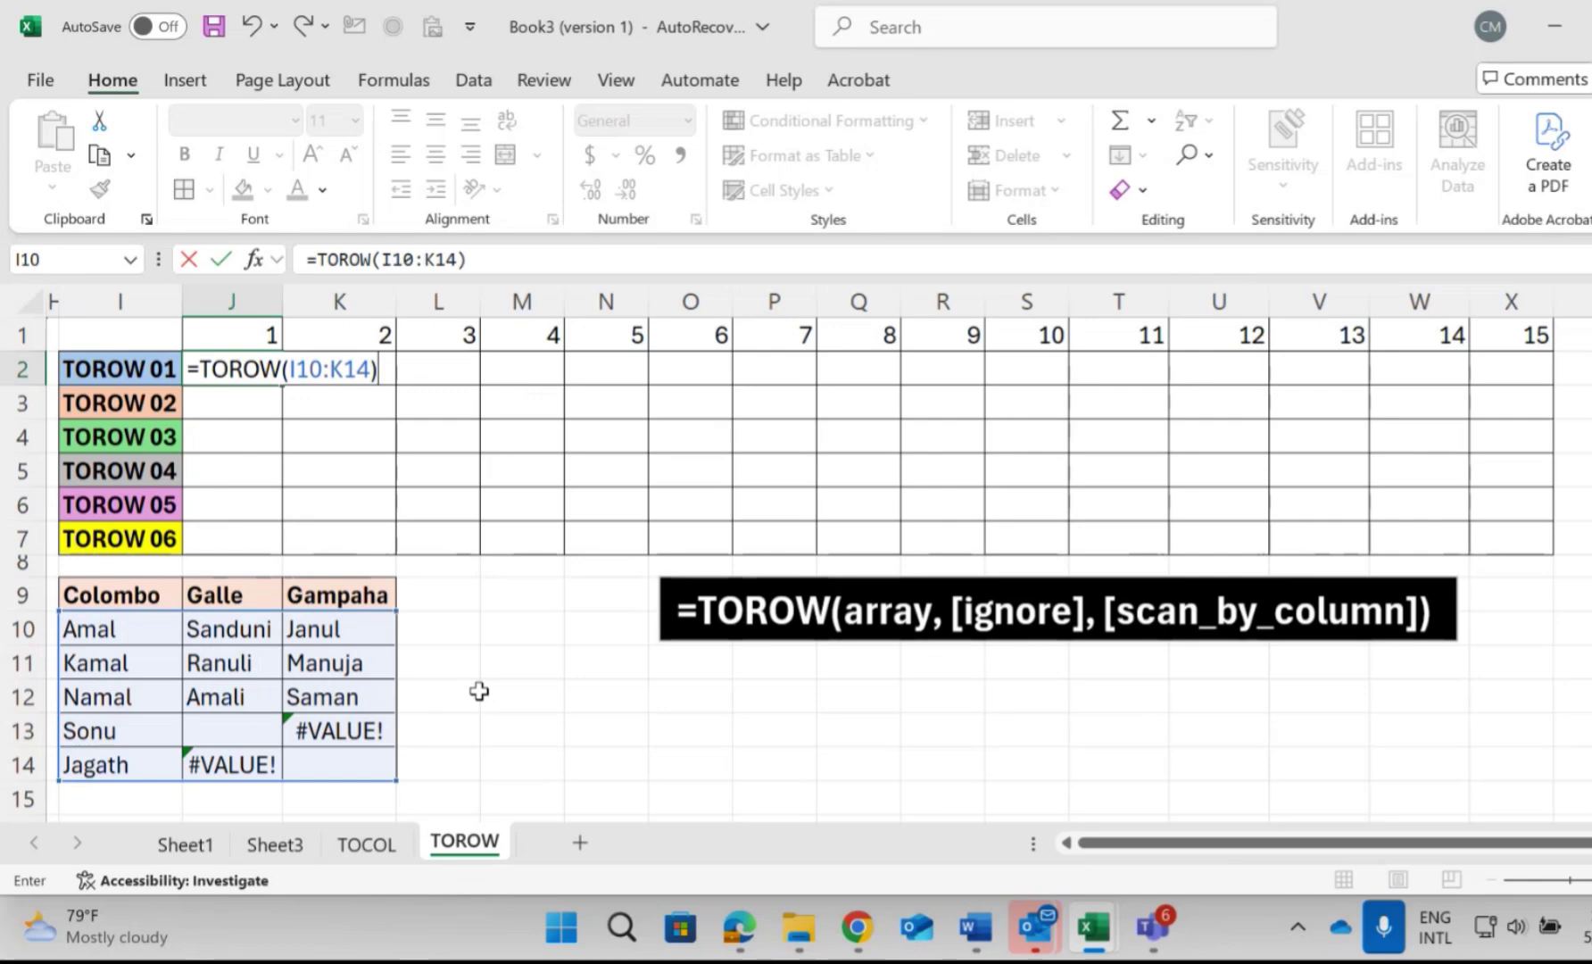
{"action": "key", "text": "Return"}
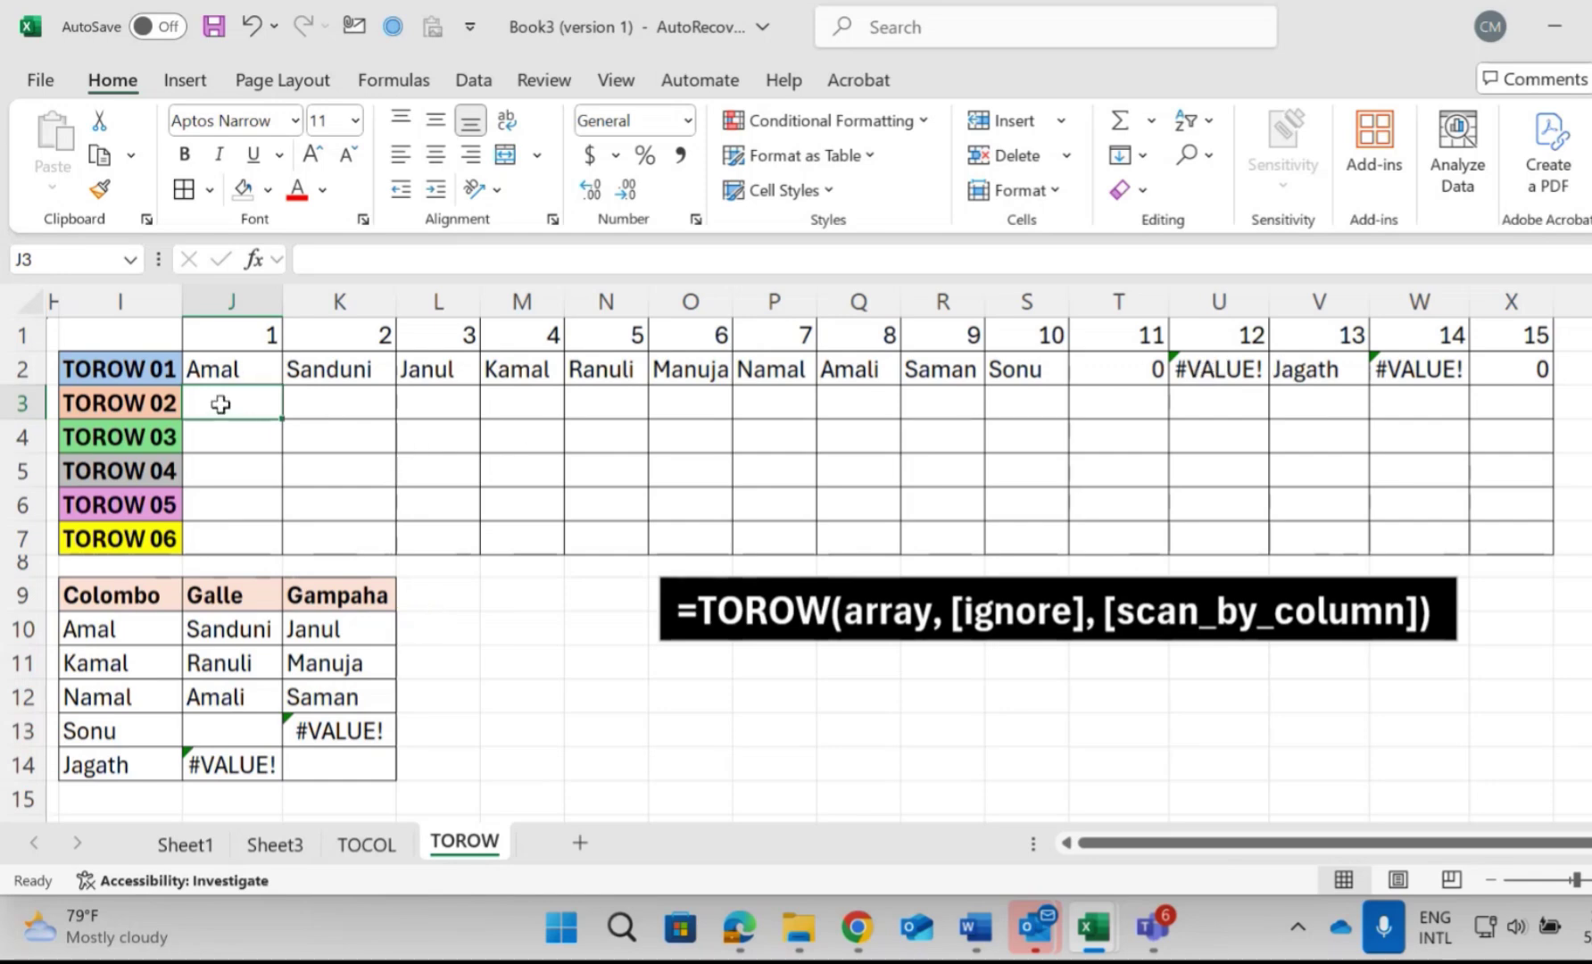
Step: Enter =TOROW(I10:K14,1) in cell J3 to flatten the name table into the TOROW 02 row, ignoring blanks
{"action": "type", "text": "="}
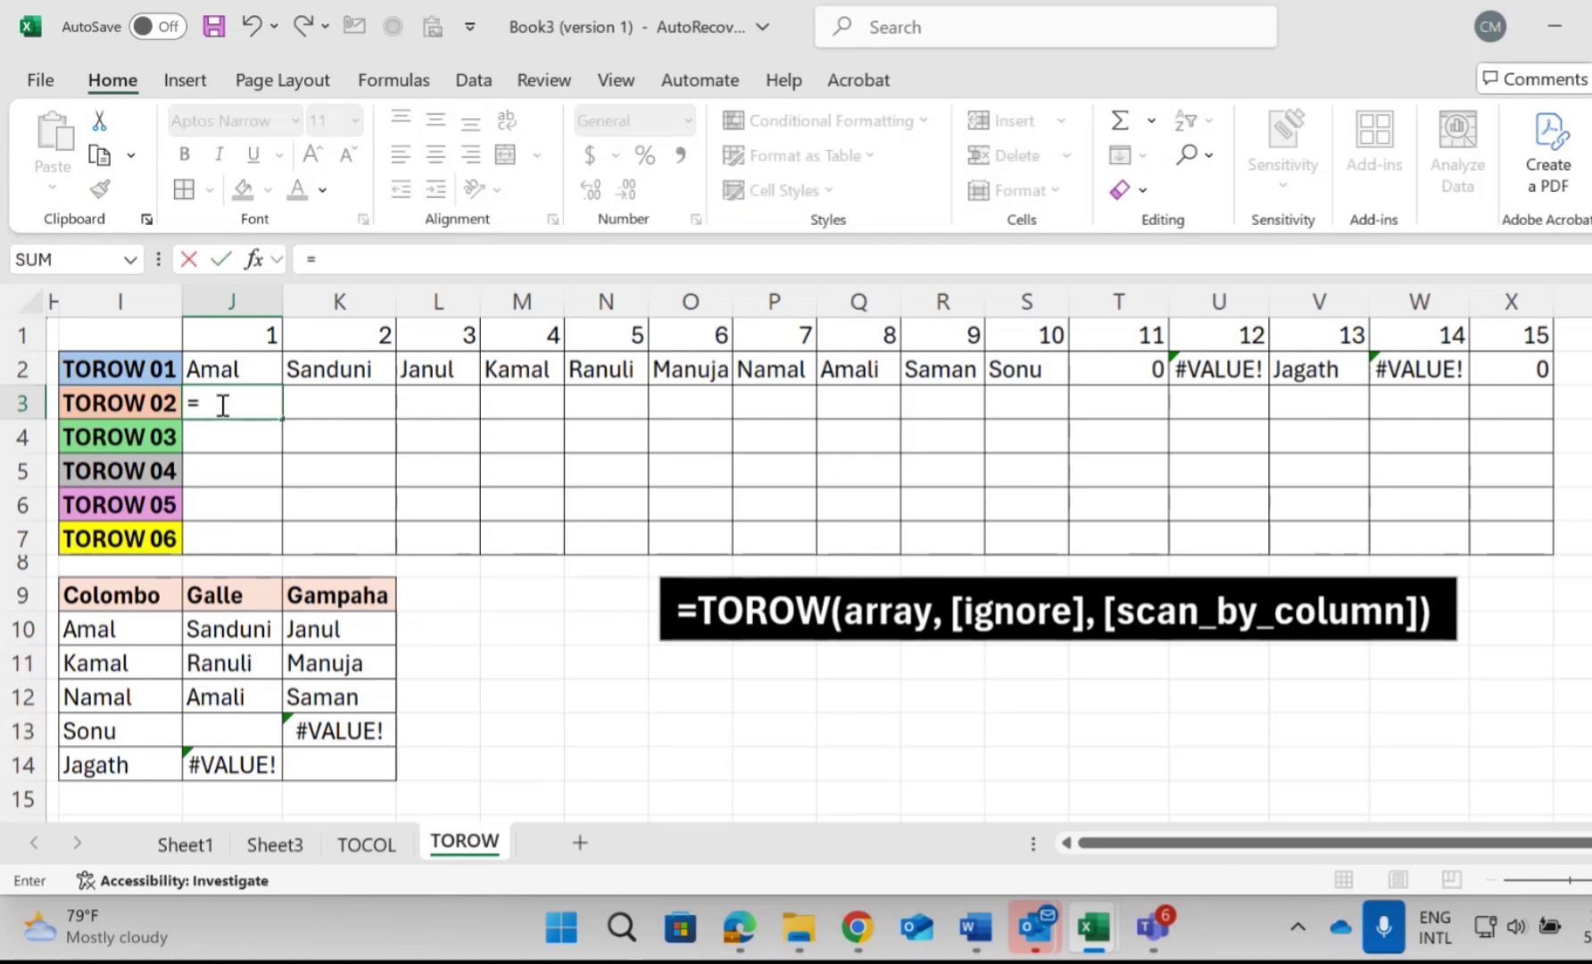
{"action": "type", "text": "T"}
{"action": "type", "text": "O"}
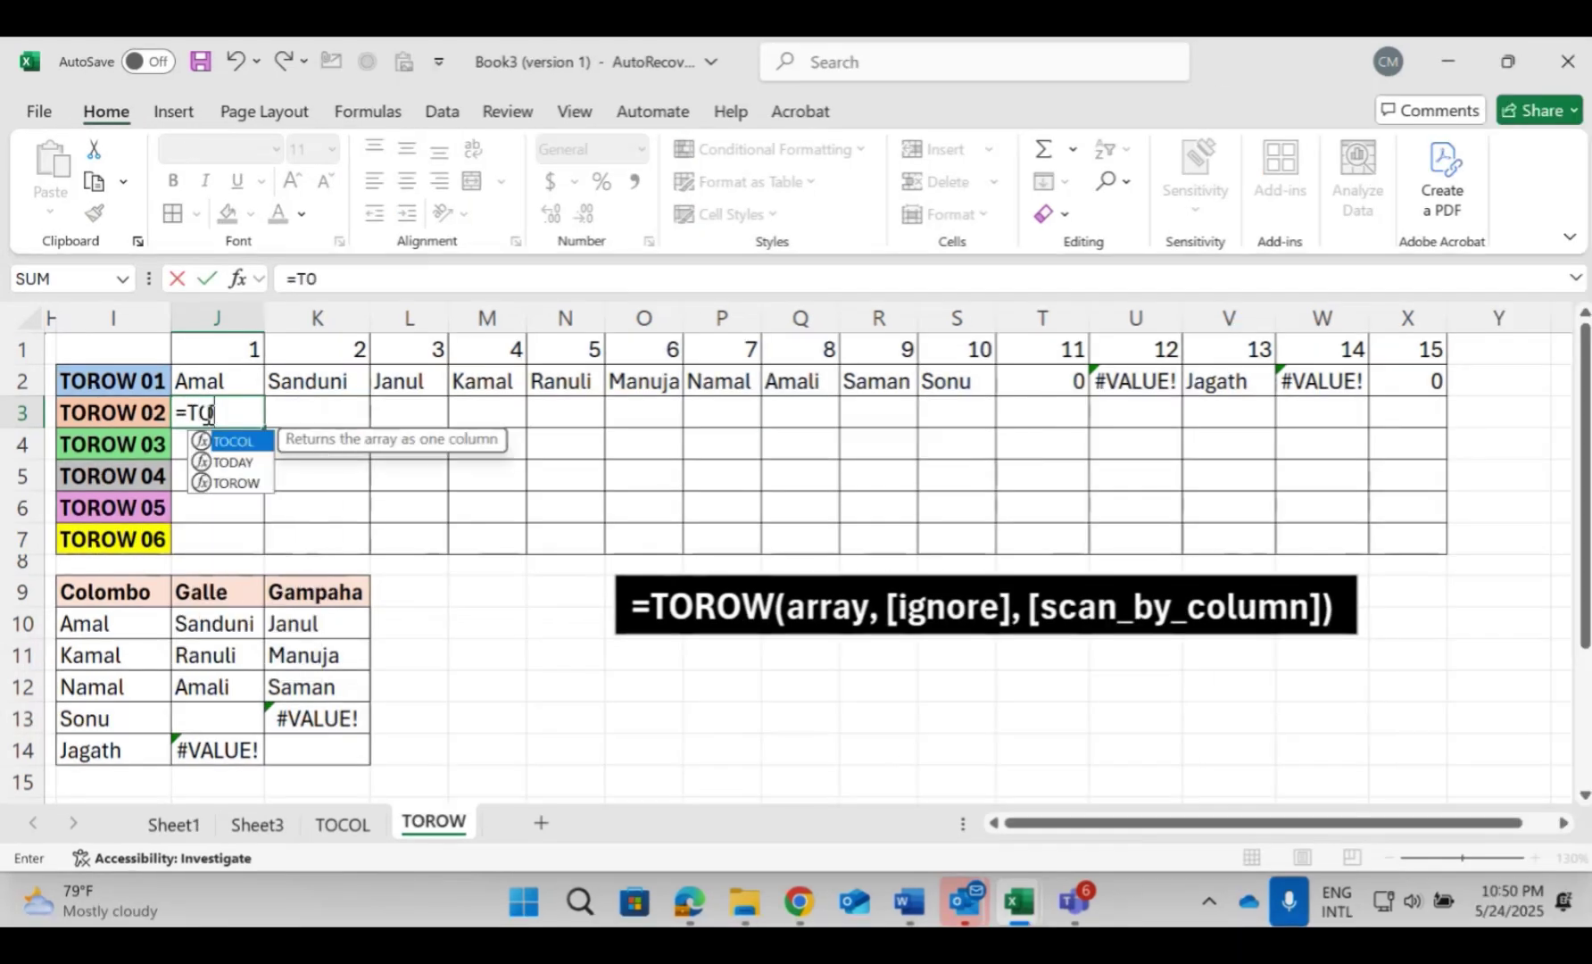
{"action": "type", "text": "RO"}
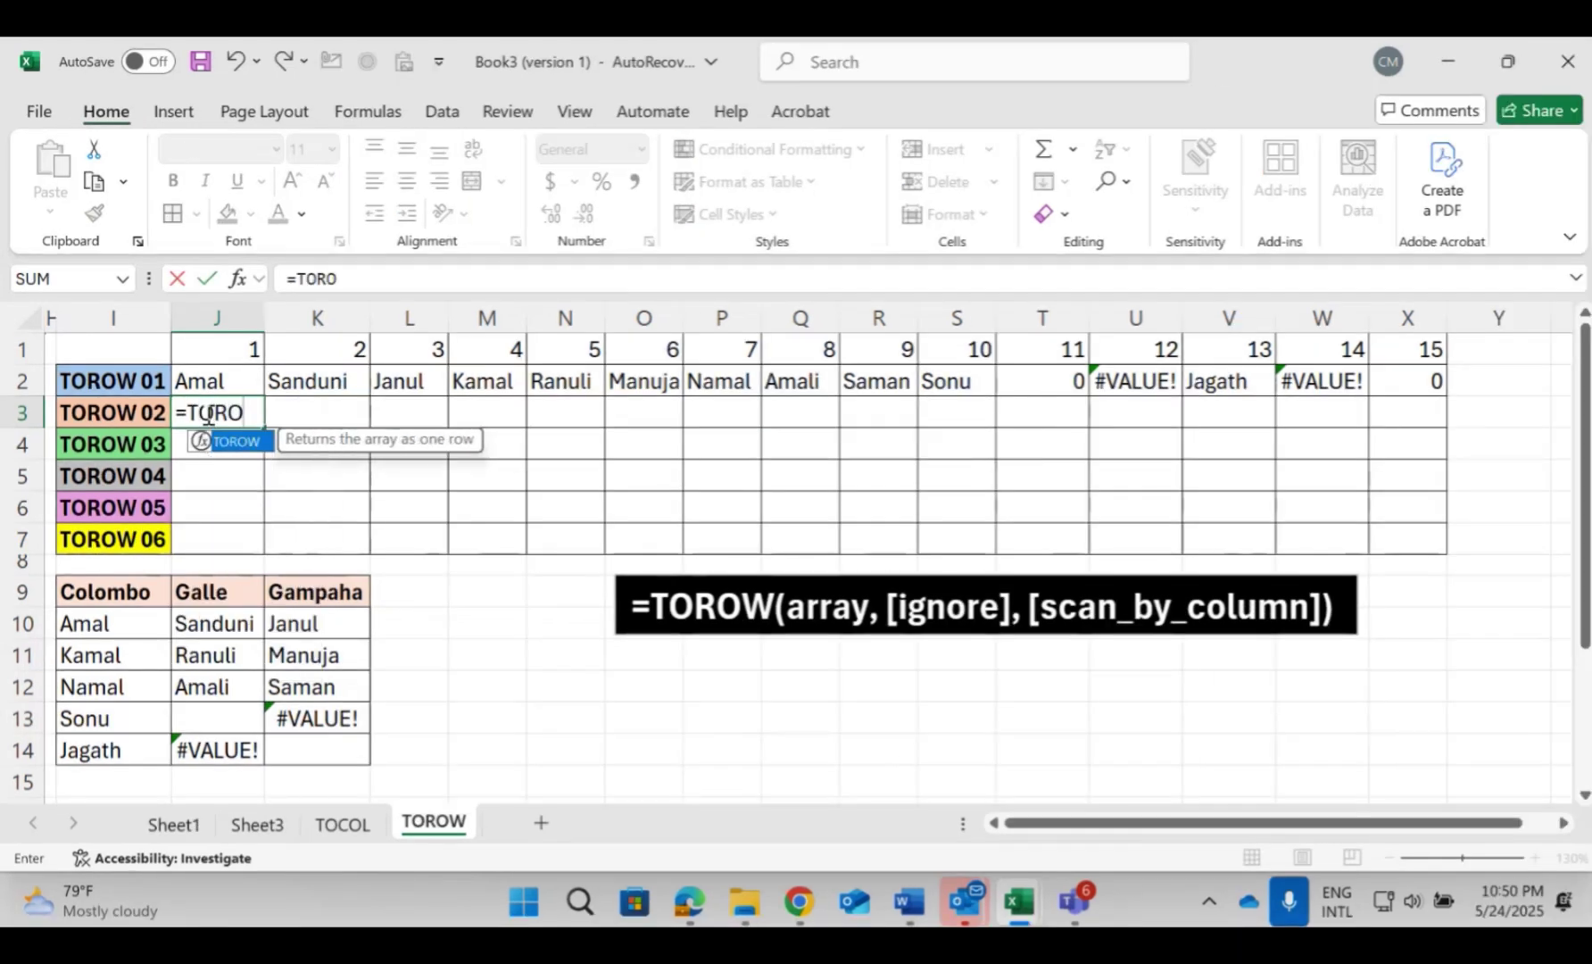
{"action": "type", "text": "W("}
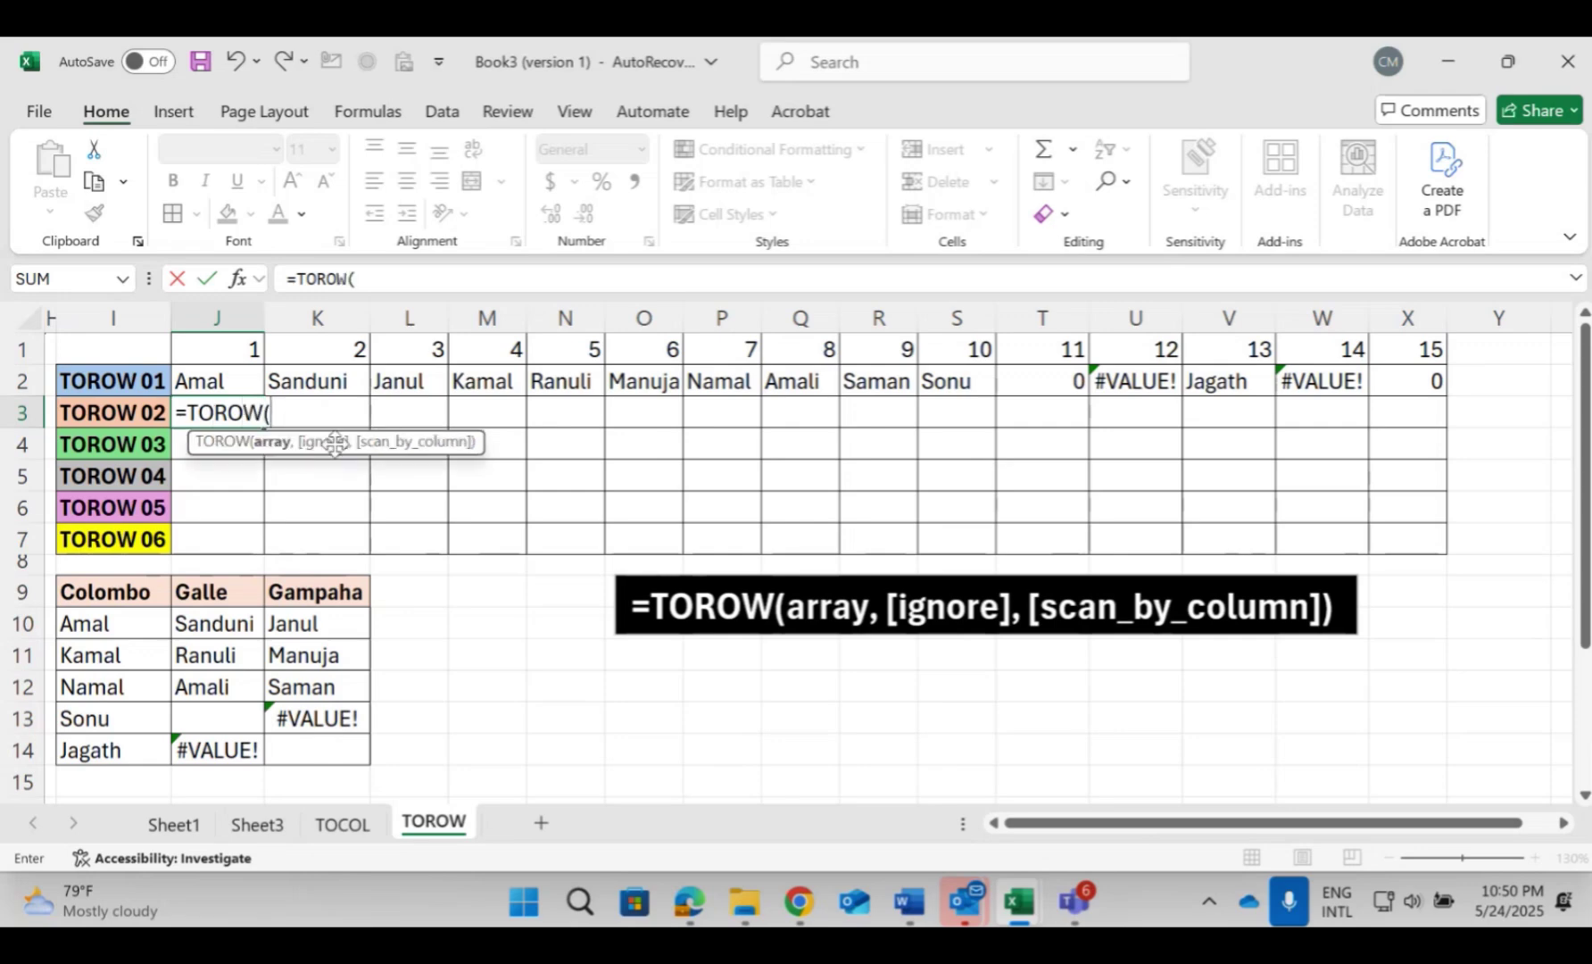
{"action": "left_click", "coordinate": [114, 619]}
{"action": "left_click_drag", "start_coordinate": [113, 619], "coordinate": [330, 748]}
{"action": "type", "text": ","}
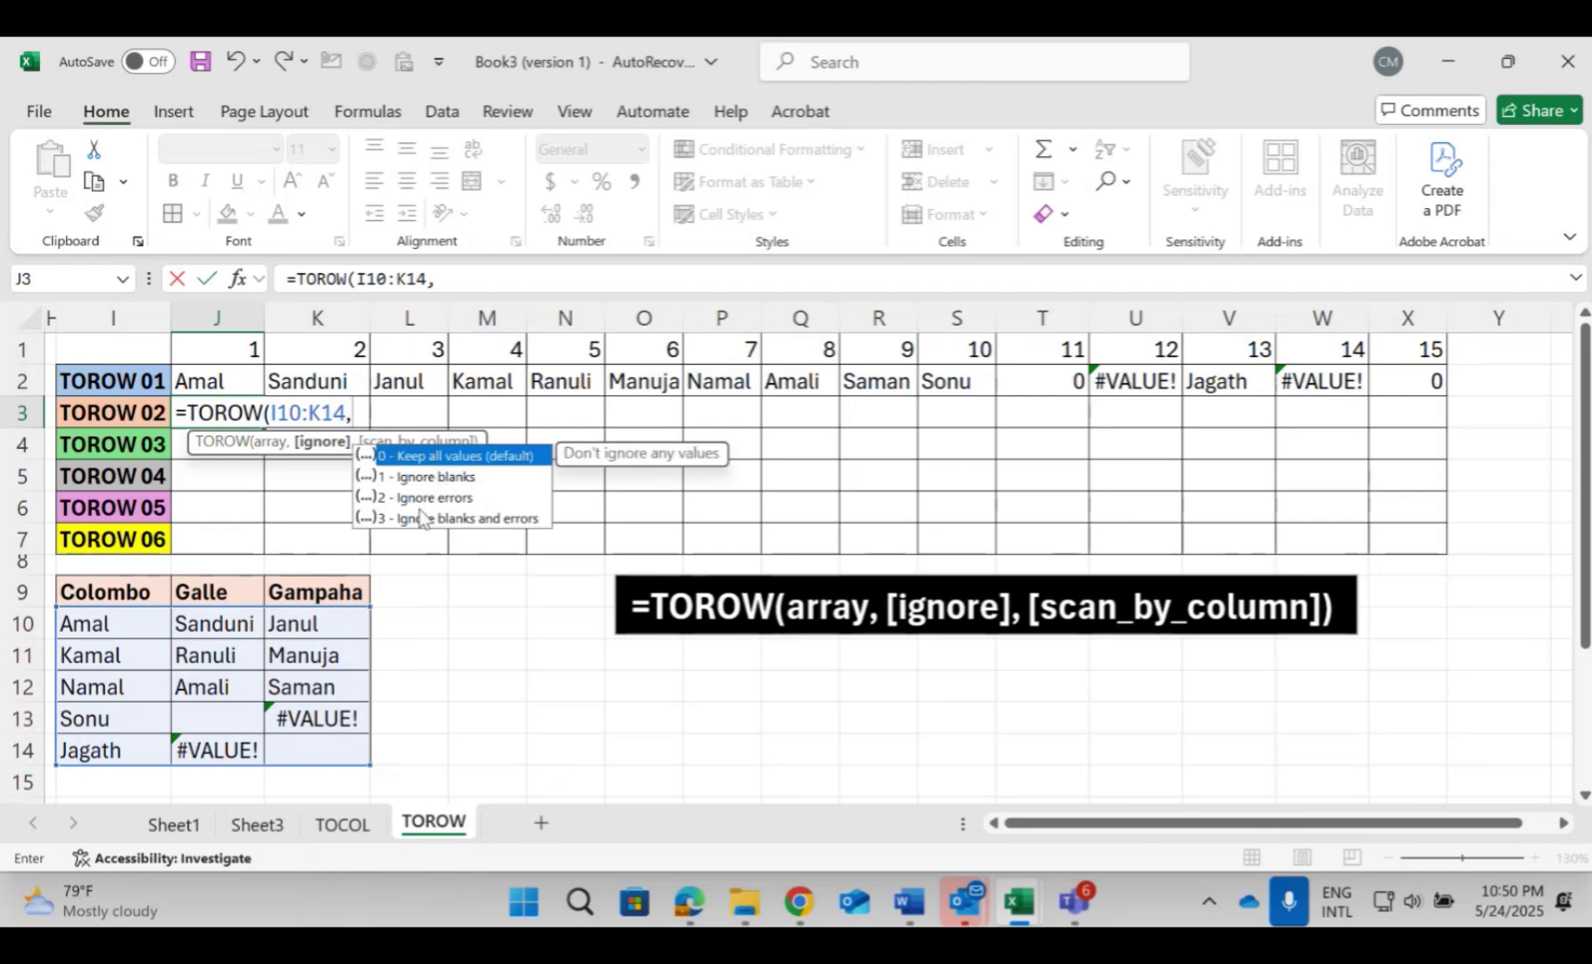
{"action": "left_click", "coordinate": [449, 477]}
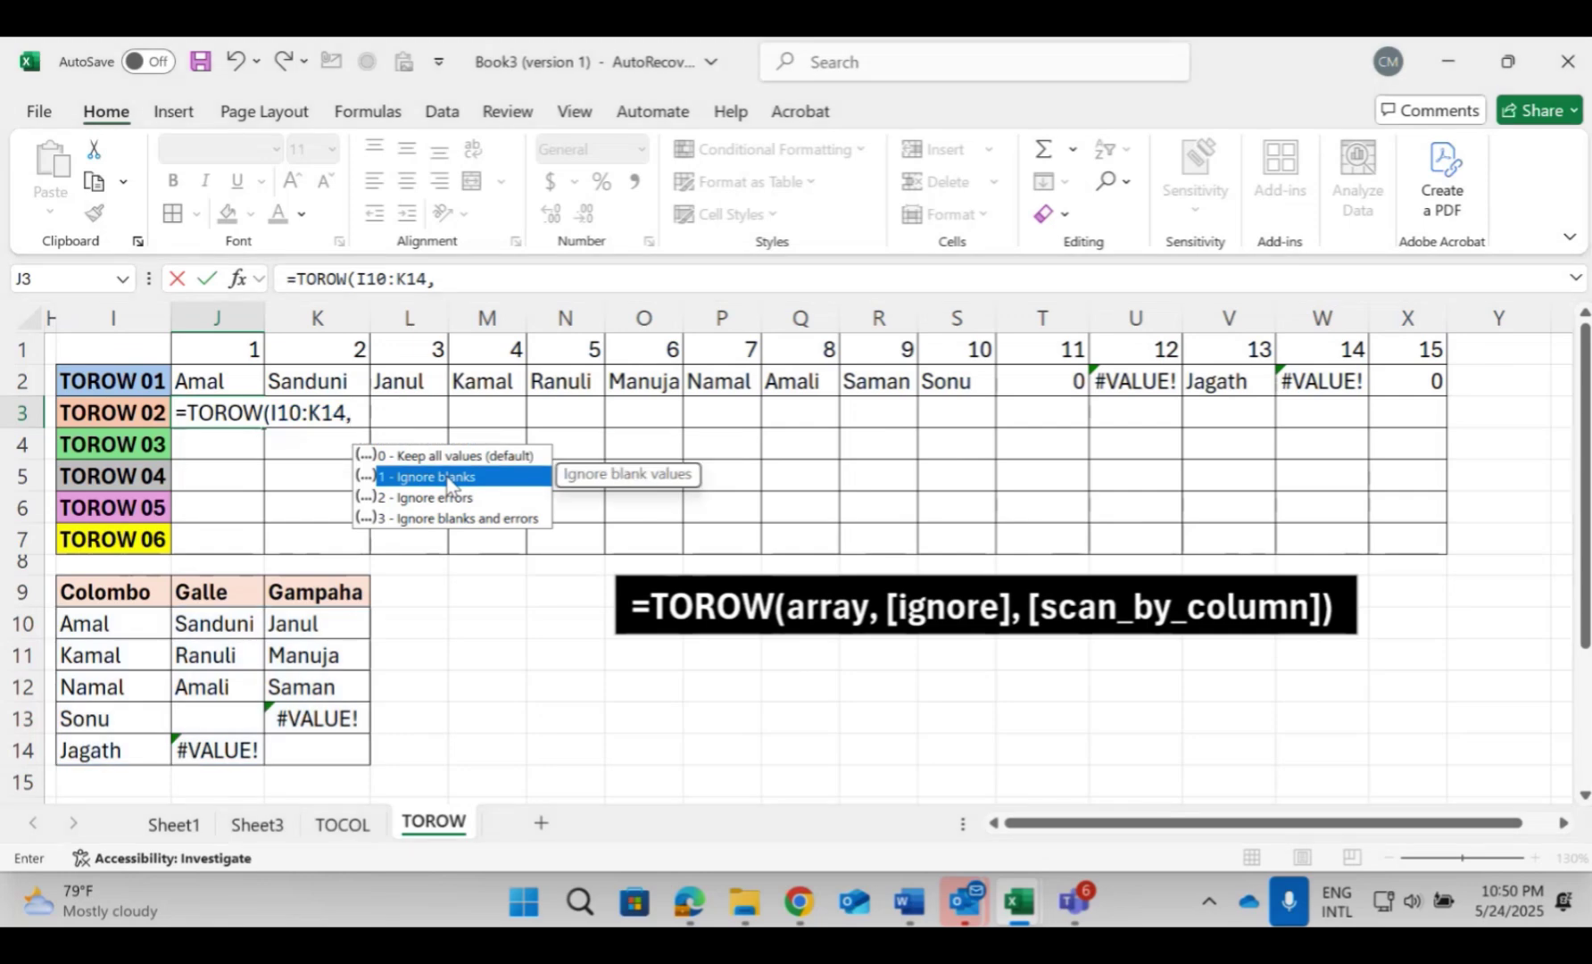
{"action": "double_click", "coordinate": [448, 477]}
{"action": "type", "text": ")"}
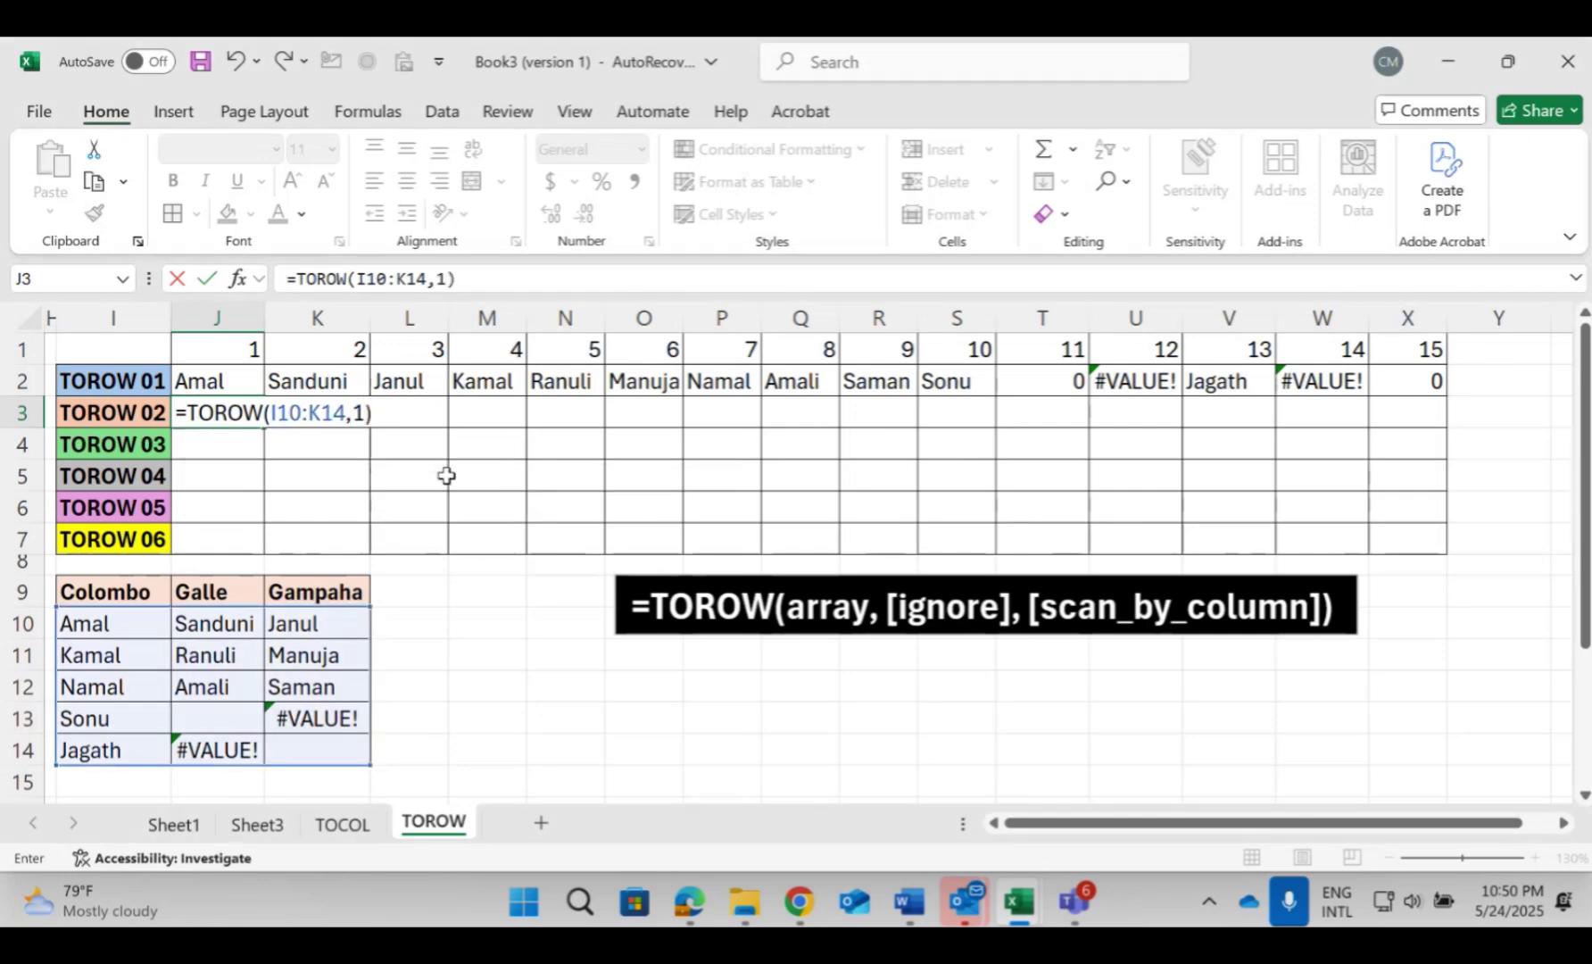
{"action": "key", "text": "Return"}
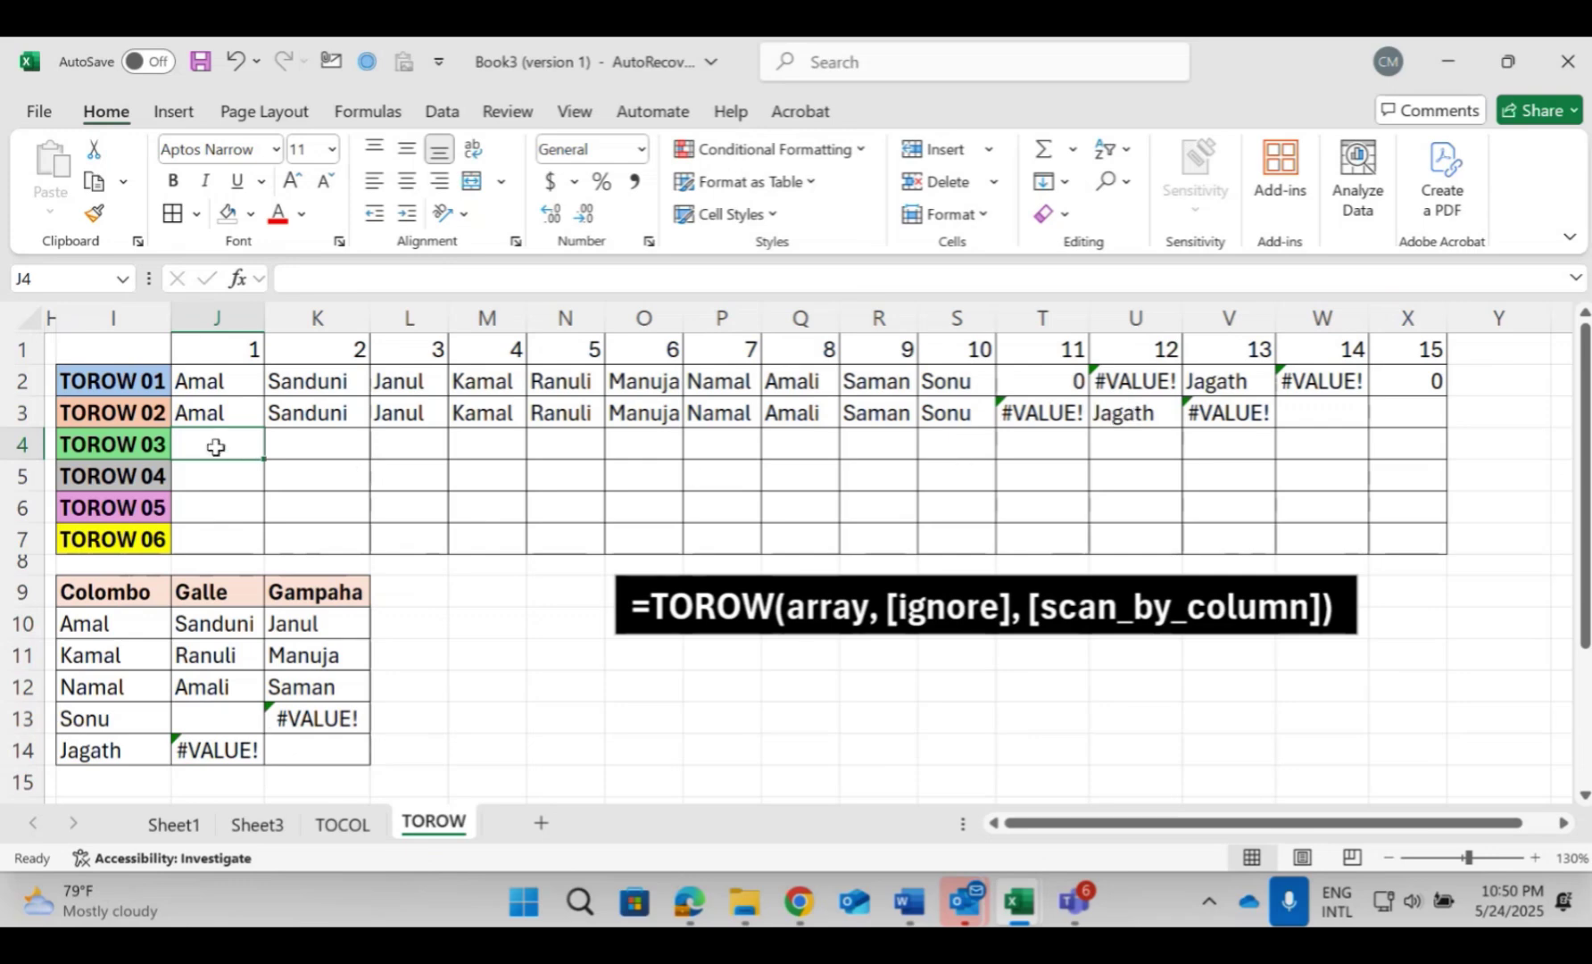
Step: Enter =TOROW(I10:K14,2) in cell J4 to flatten the name table into the TOROW 03 row, ignoring errors
{"action": "type", "text": "="}
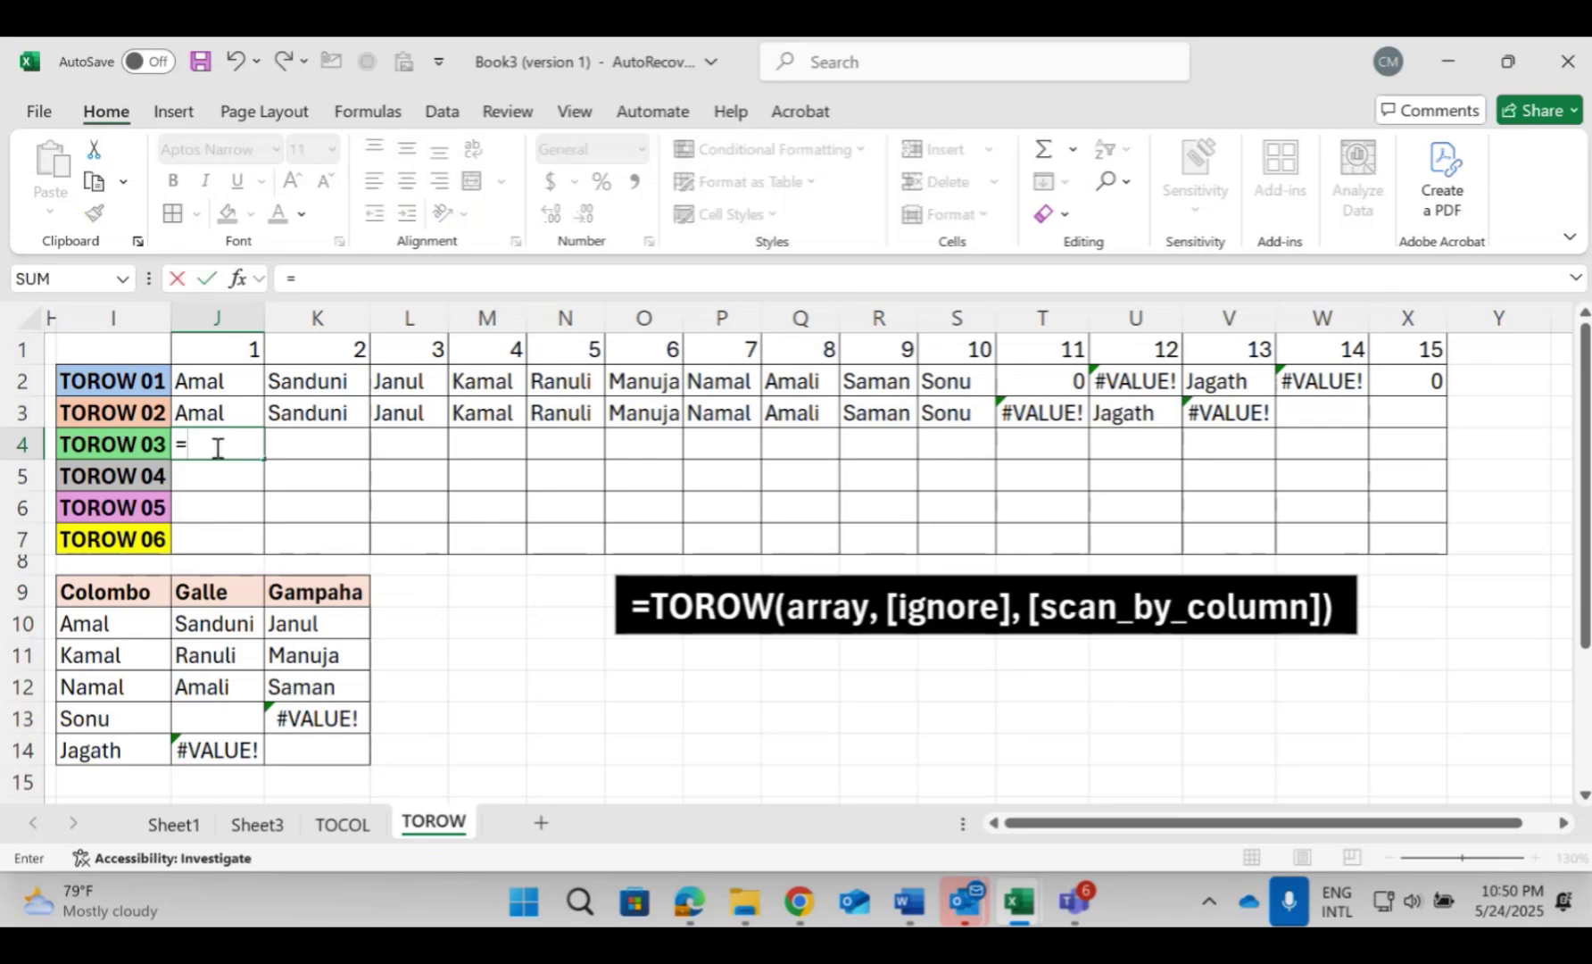
{"action": "type", "text": "TOROW("}
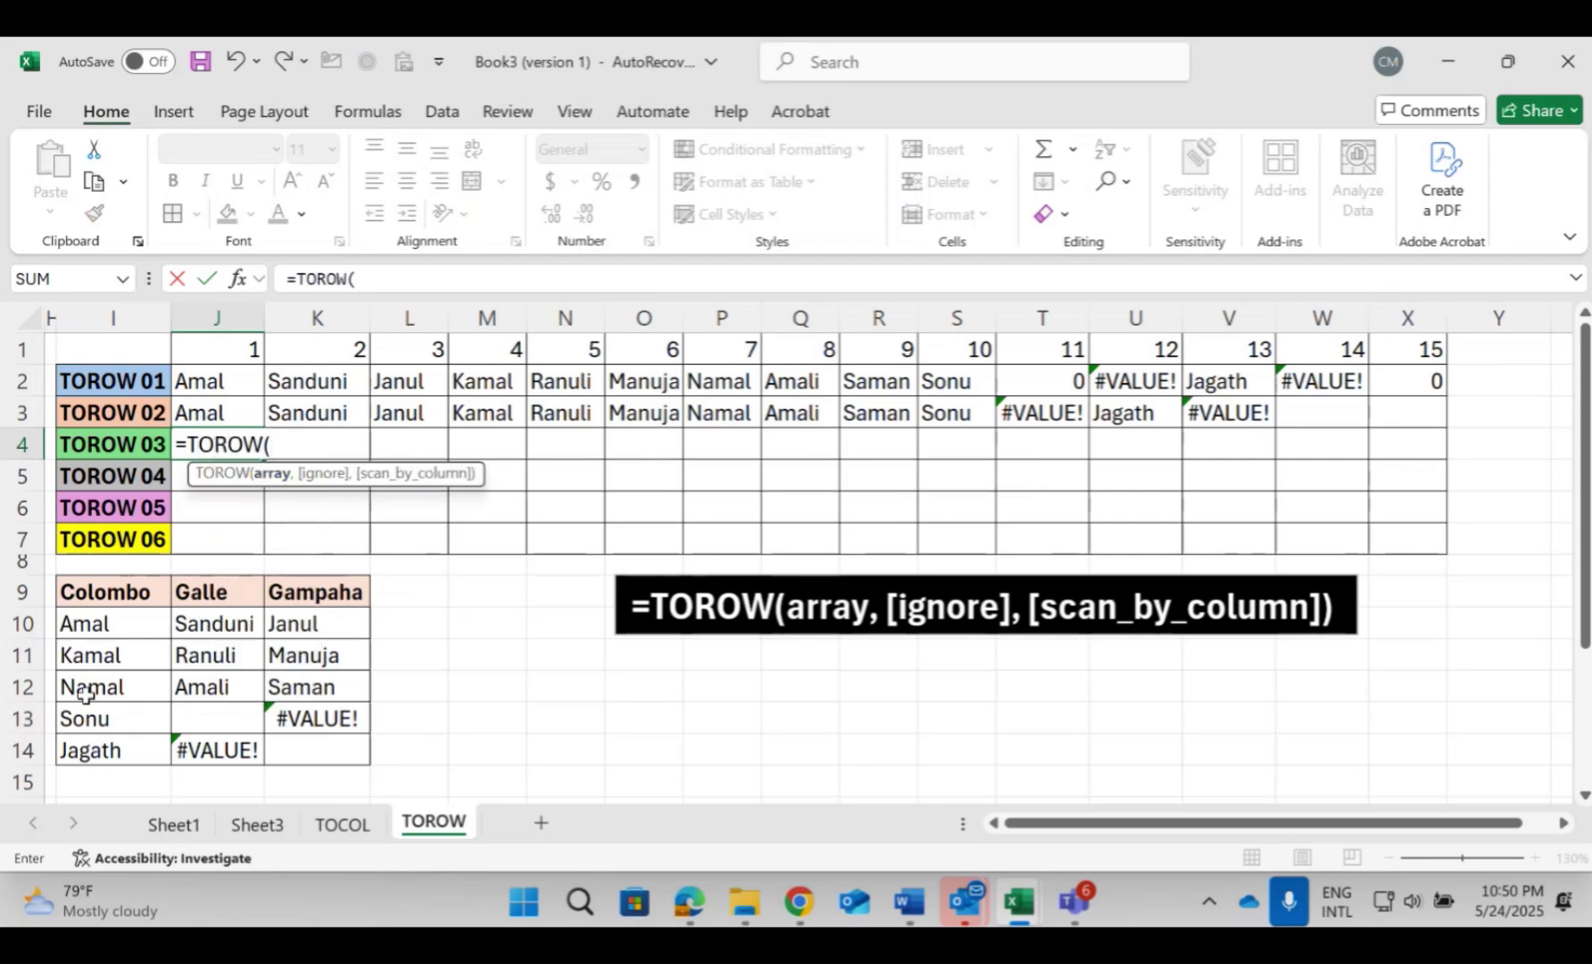
{"action": "left_click_drag", "start_coordinate": [86, 623], "coordinate": [295, 748]}
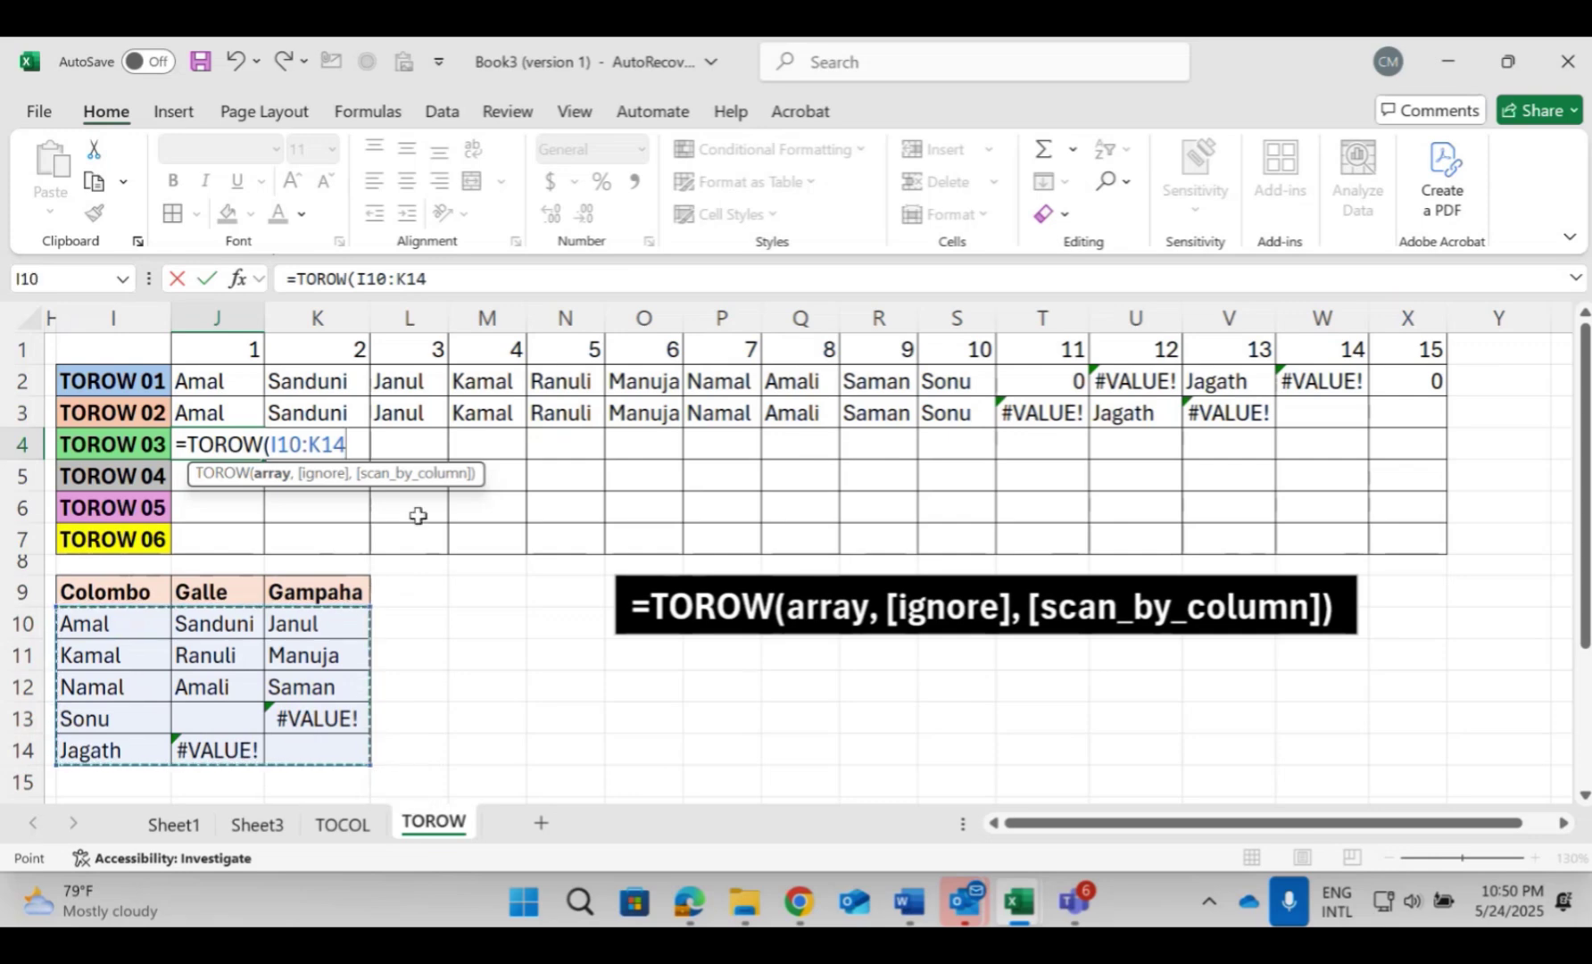
{"action": "type", "text": ","}
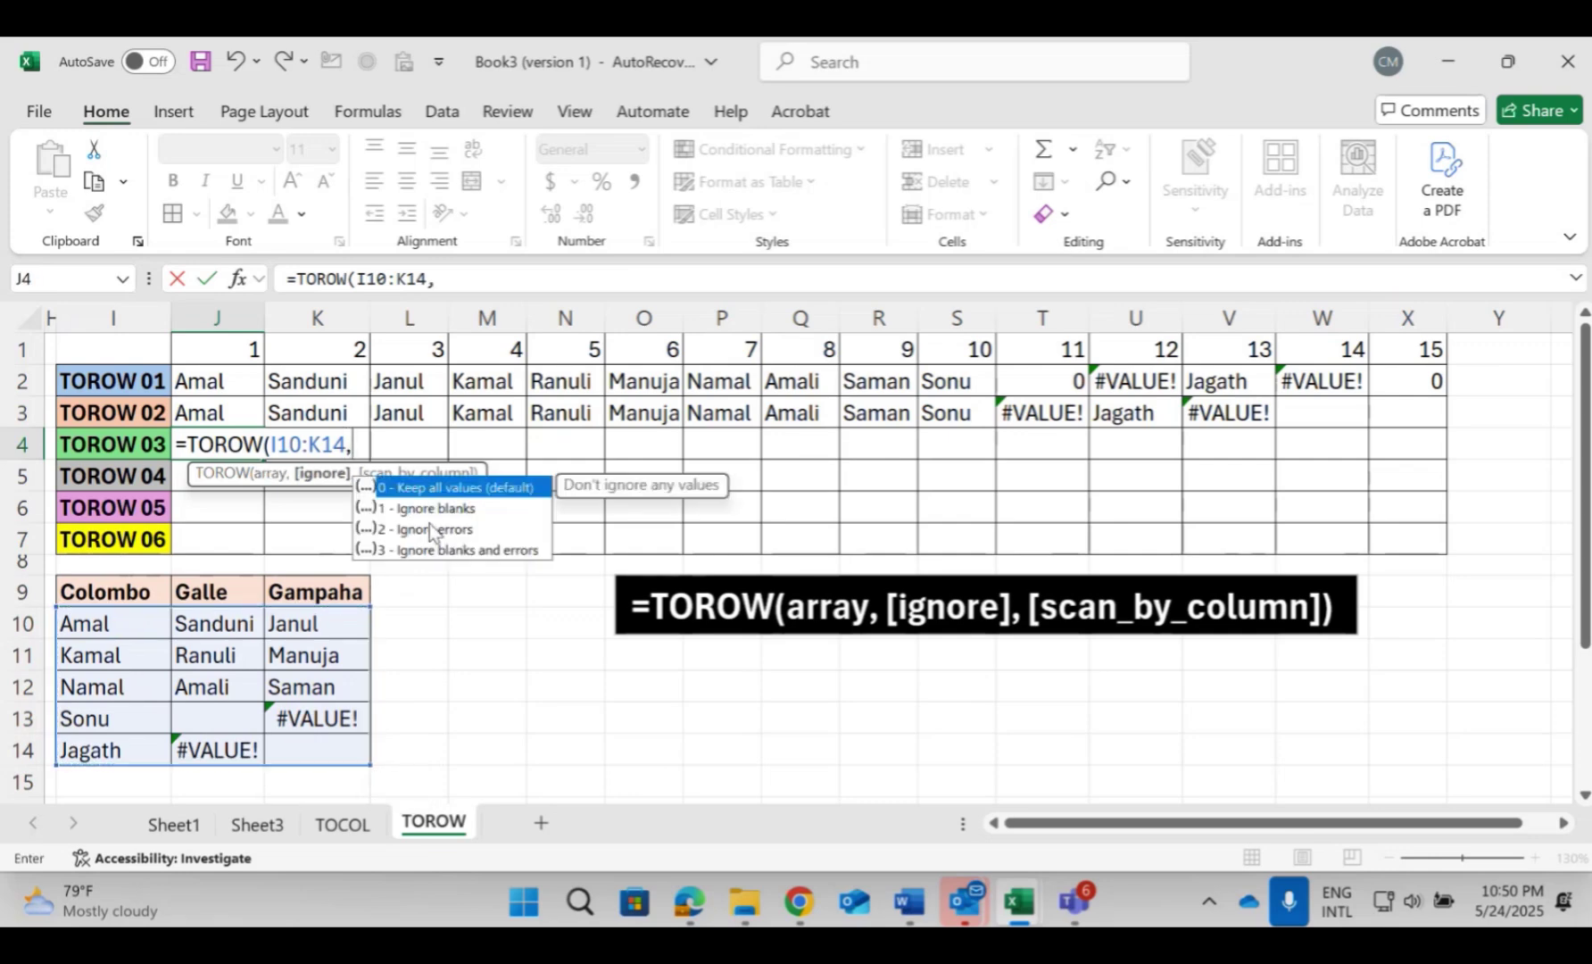
{"action": "double_click", "coordinate": [445, 532]}
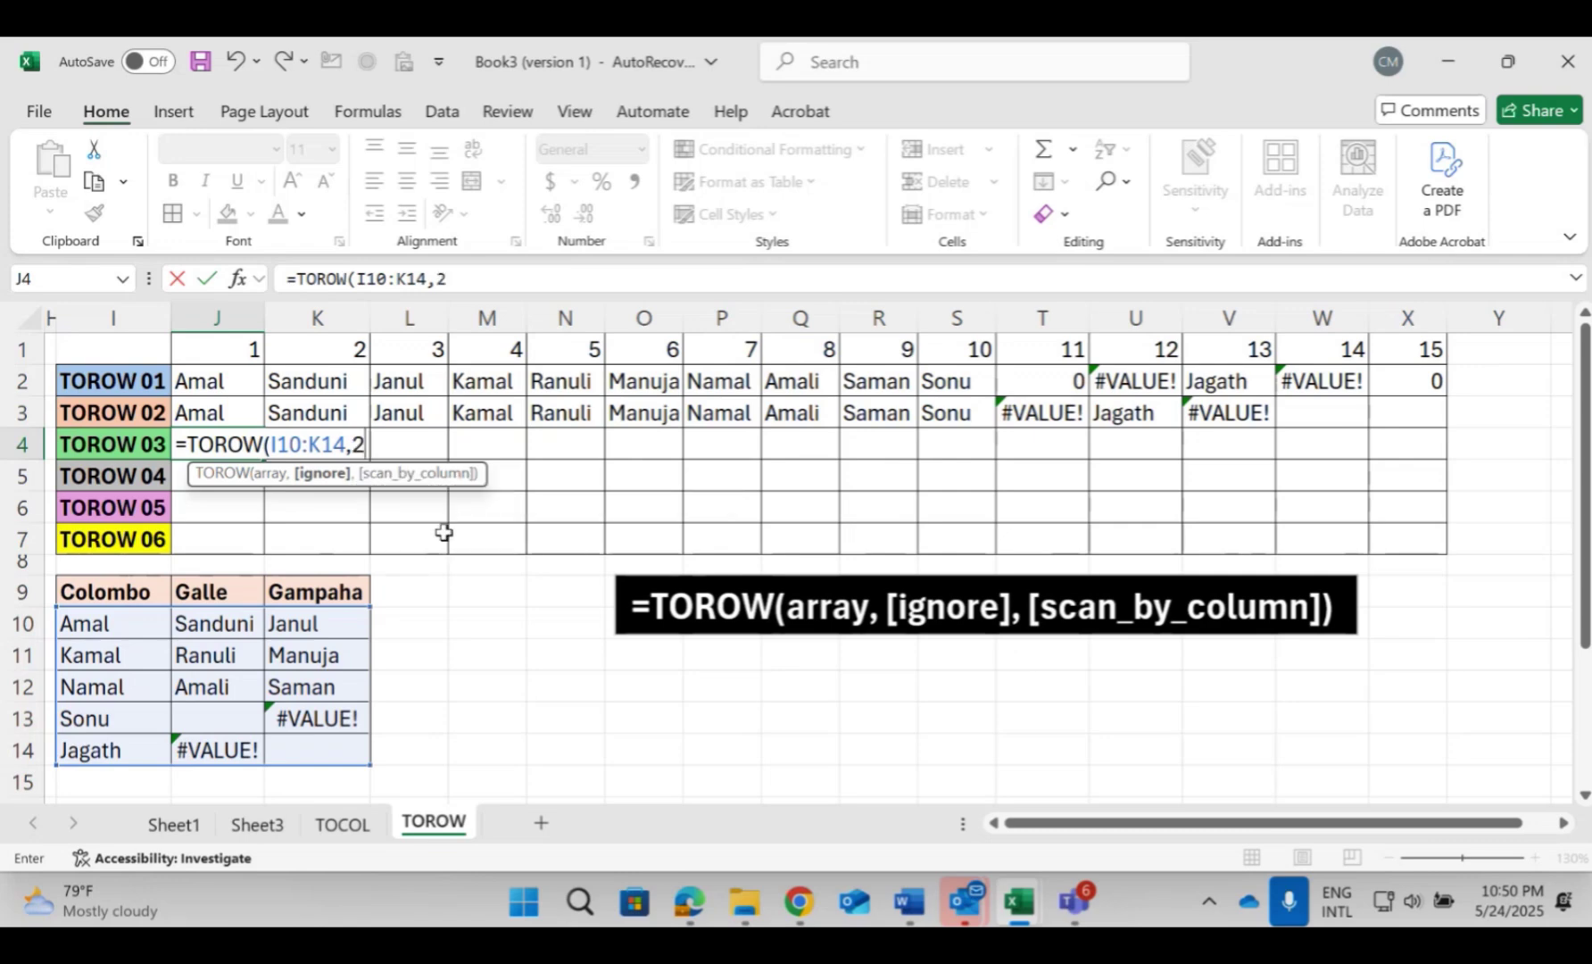
{"action": "type", "text": ")"}
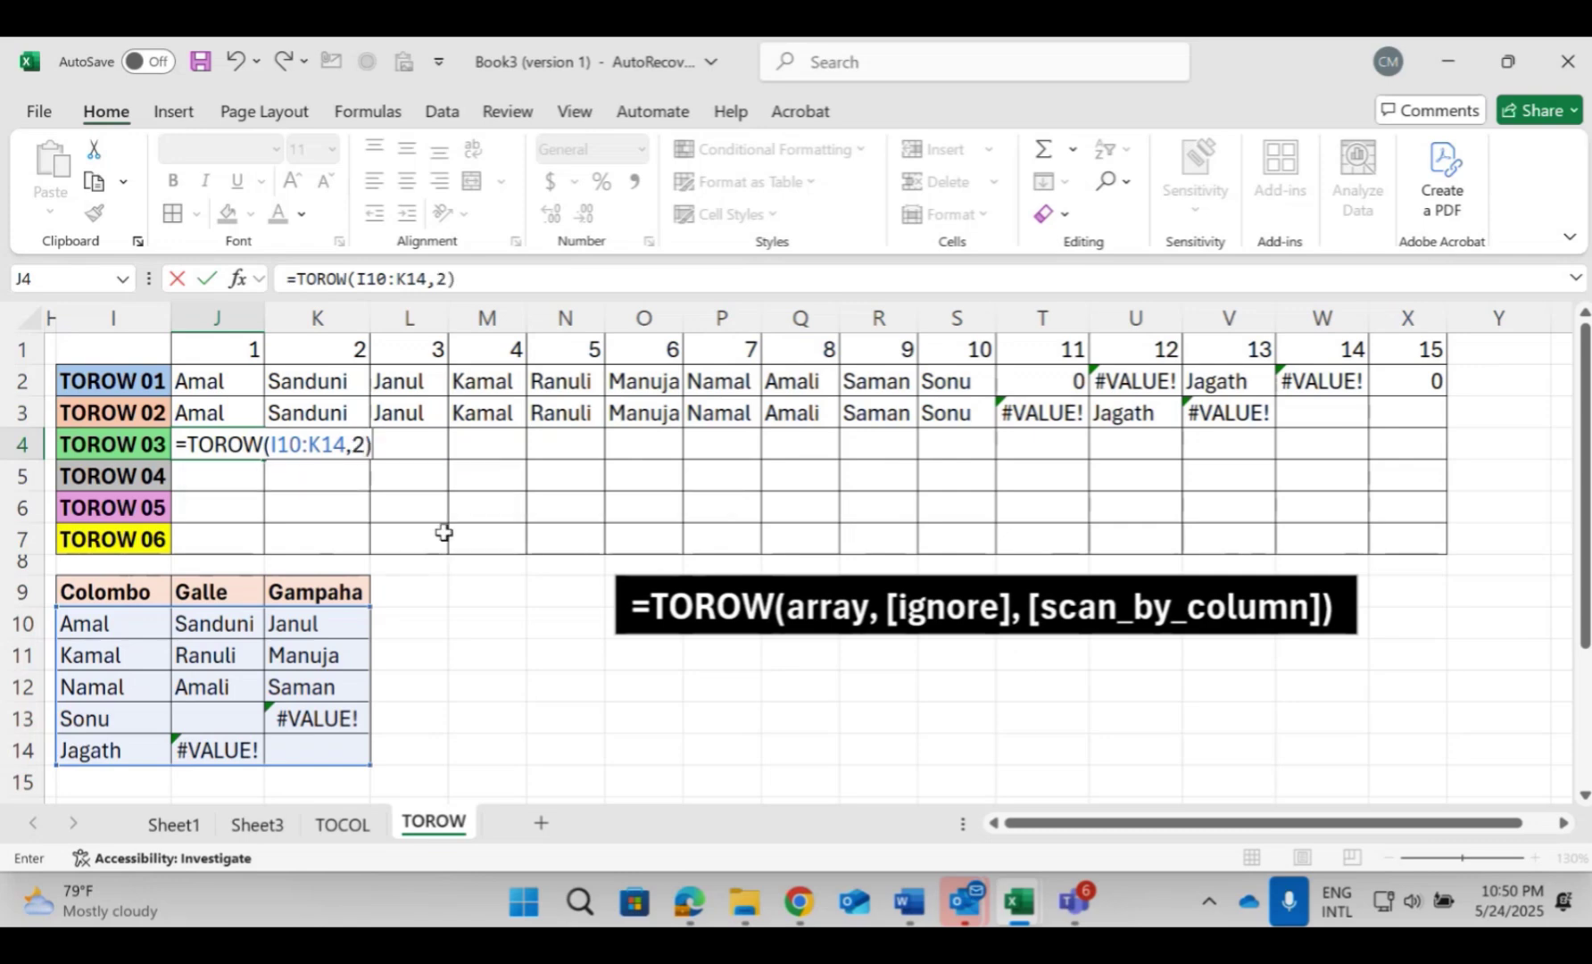
{"action": "key", "text": "Return"}
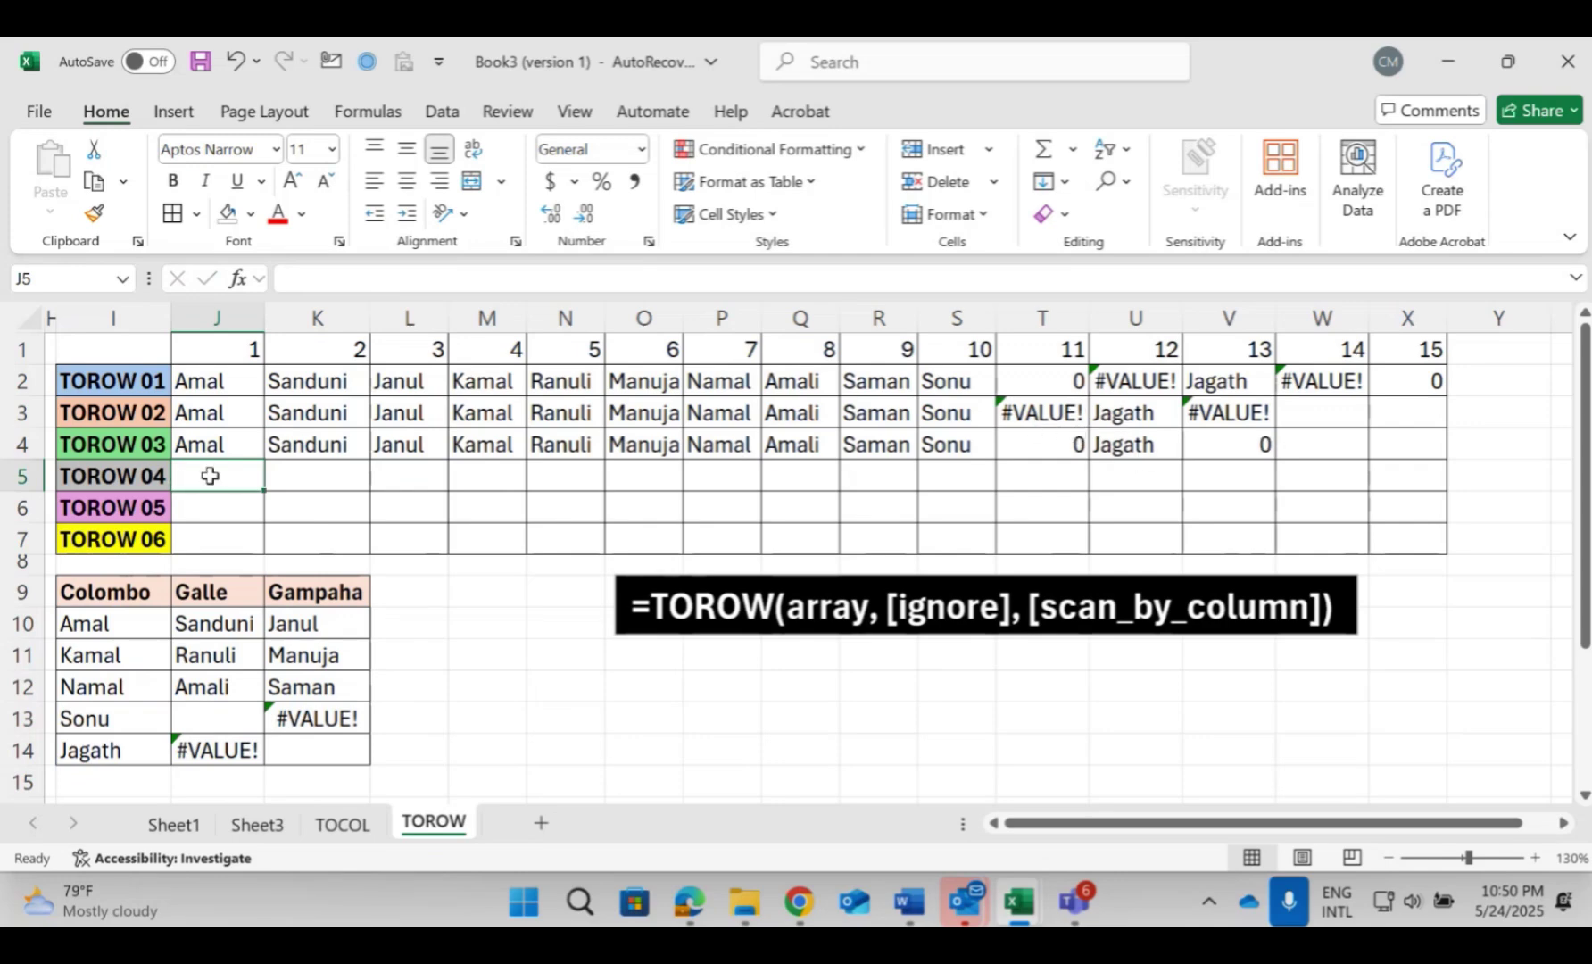
Step: Enter =TOROW(I10:K14,3) in cell J5 to fill the TOROW 04 row, ignoring both blanks and errors
{"action": "type", "text": "="}
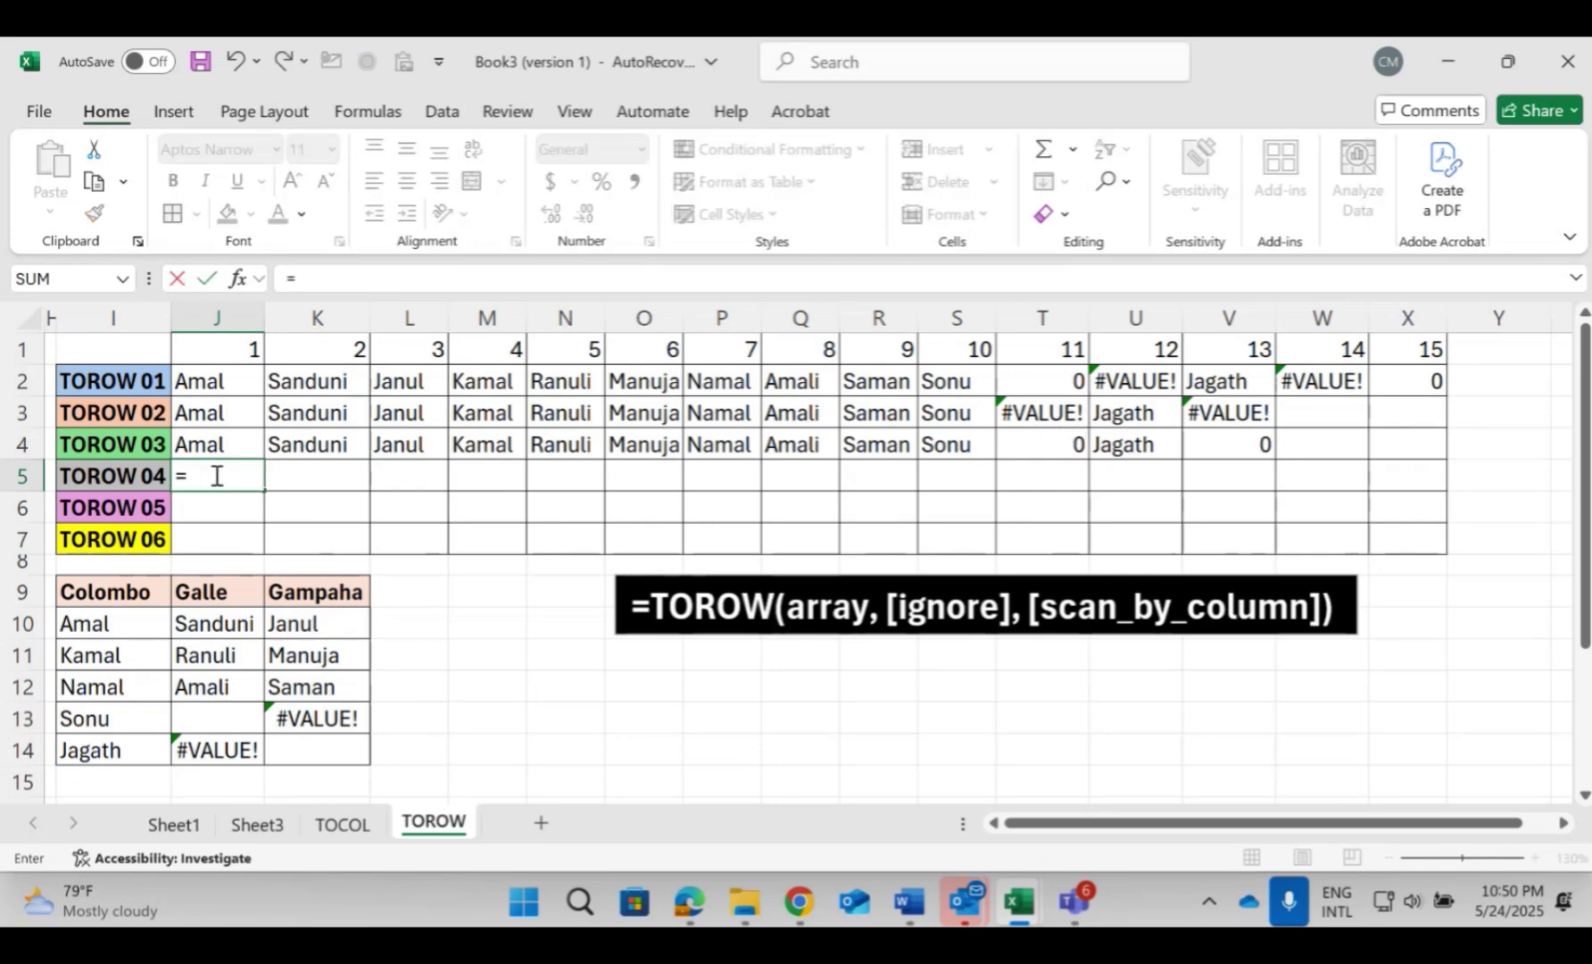
{"action": "type", "text": "TOR"}
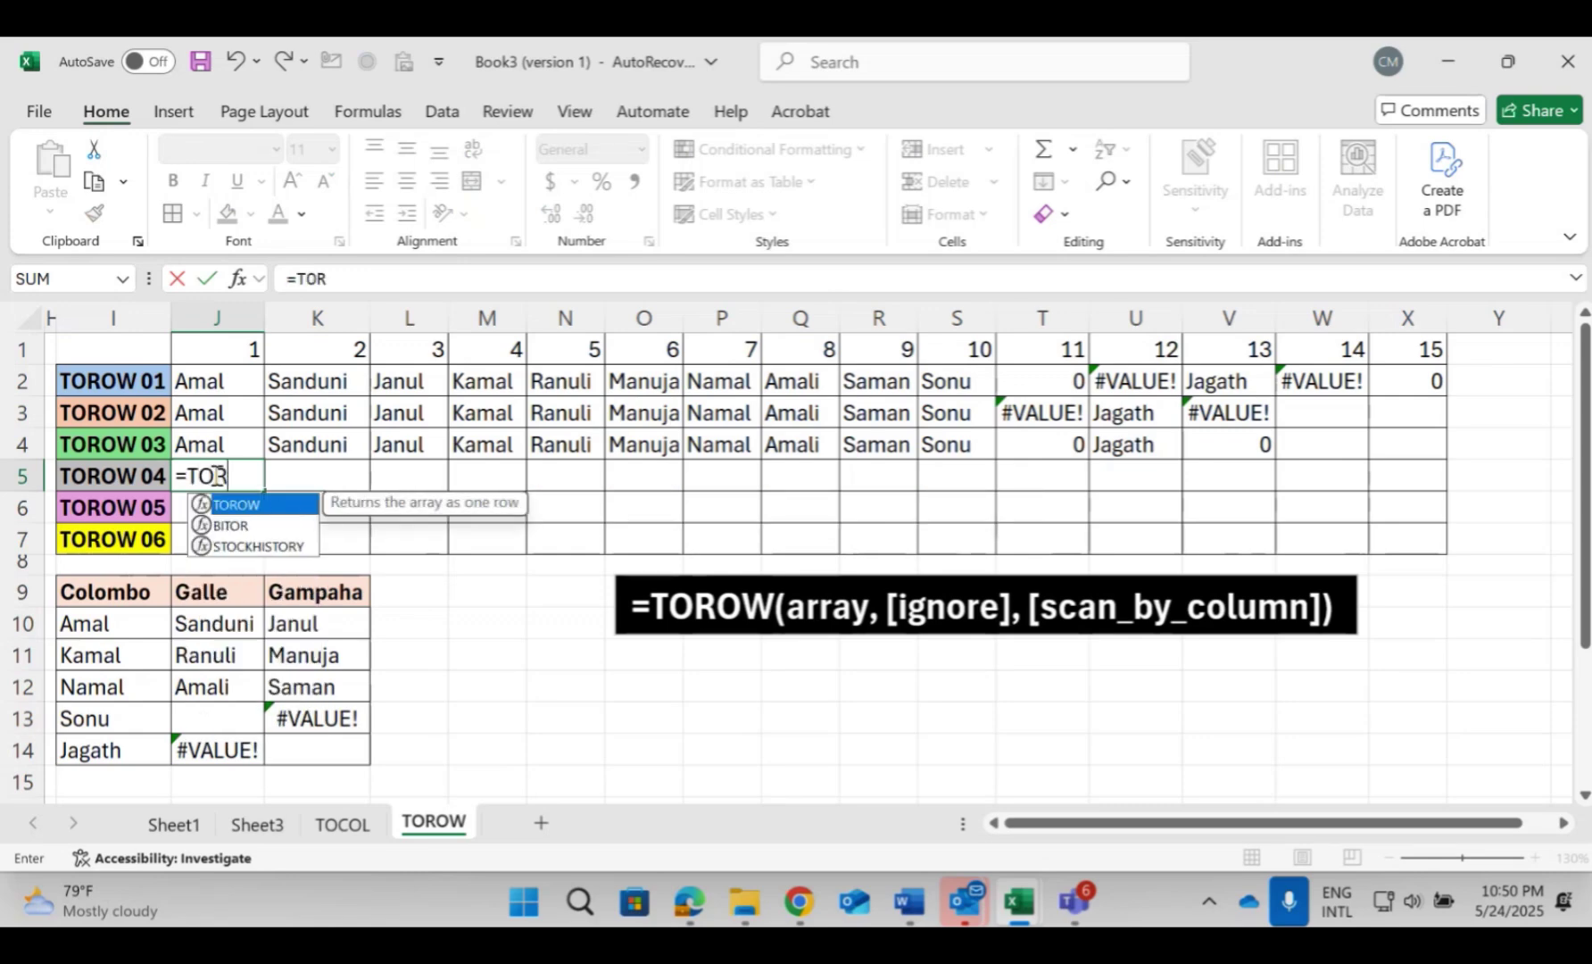
{"action": "key", "text": "Tab"}
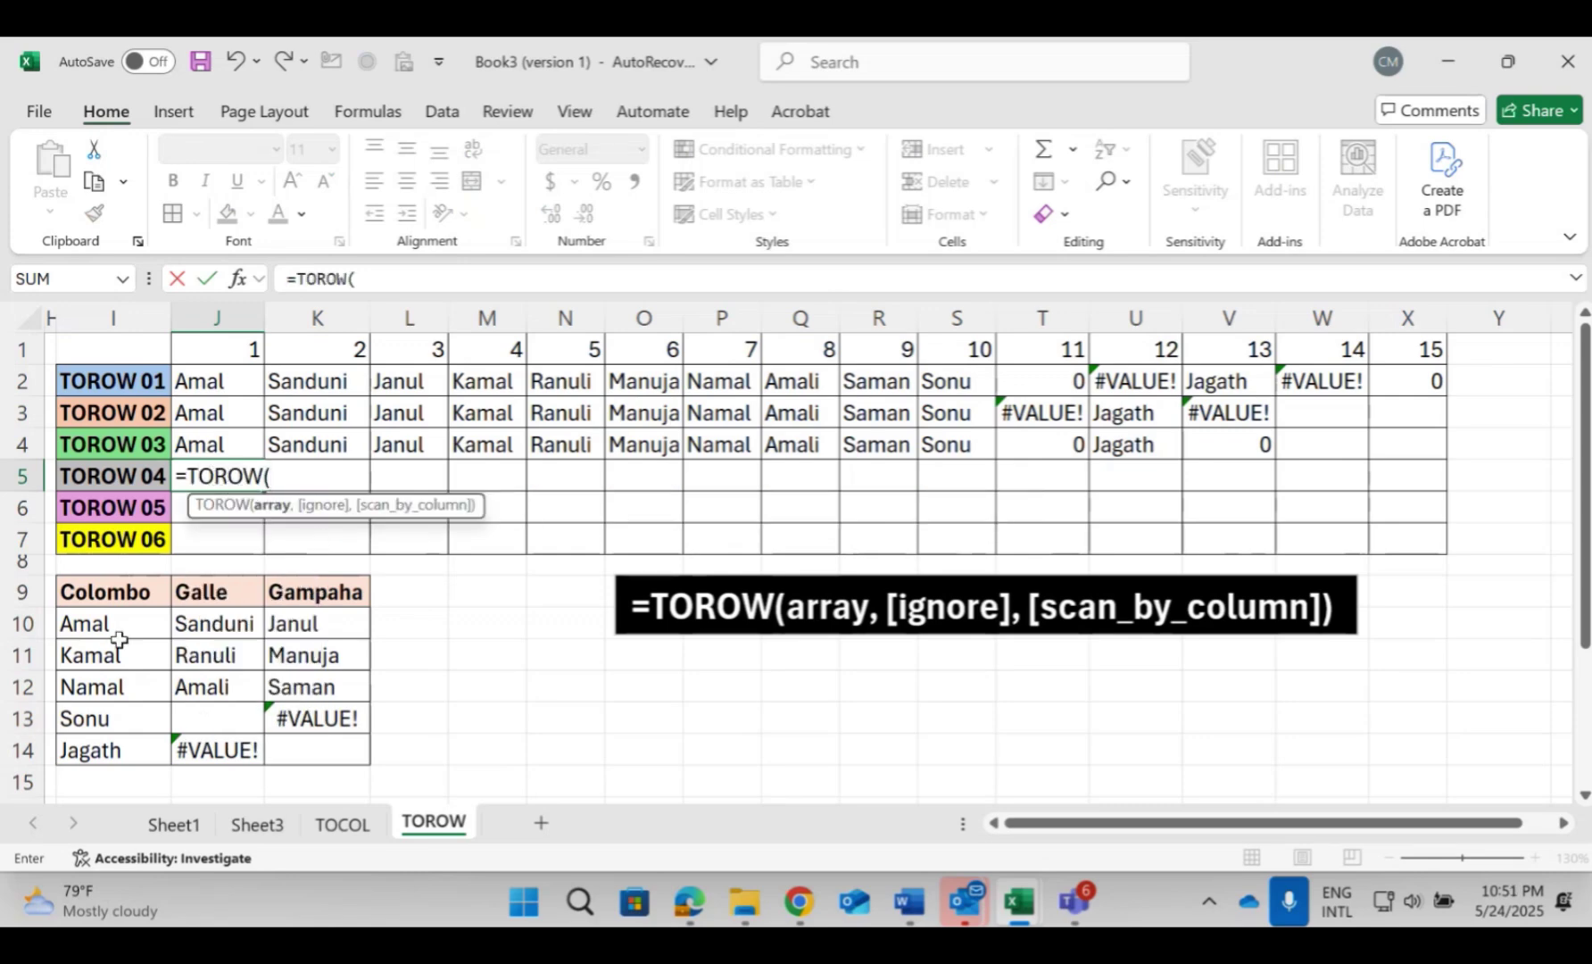
{"action": "left_click_drag", "start_coordinate": [82, 630], "coordinate": [311, 741]}
{"action": "type", "text": ","}
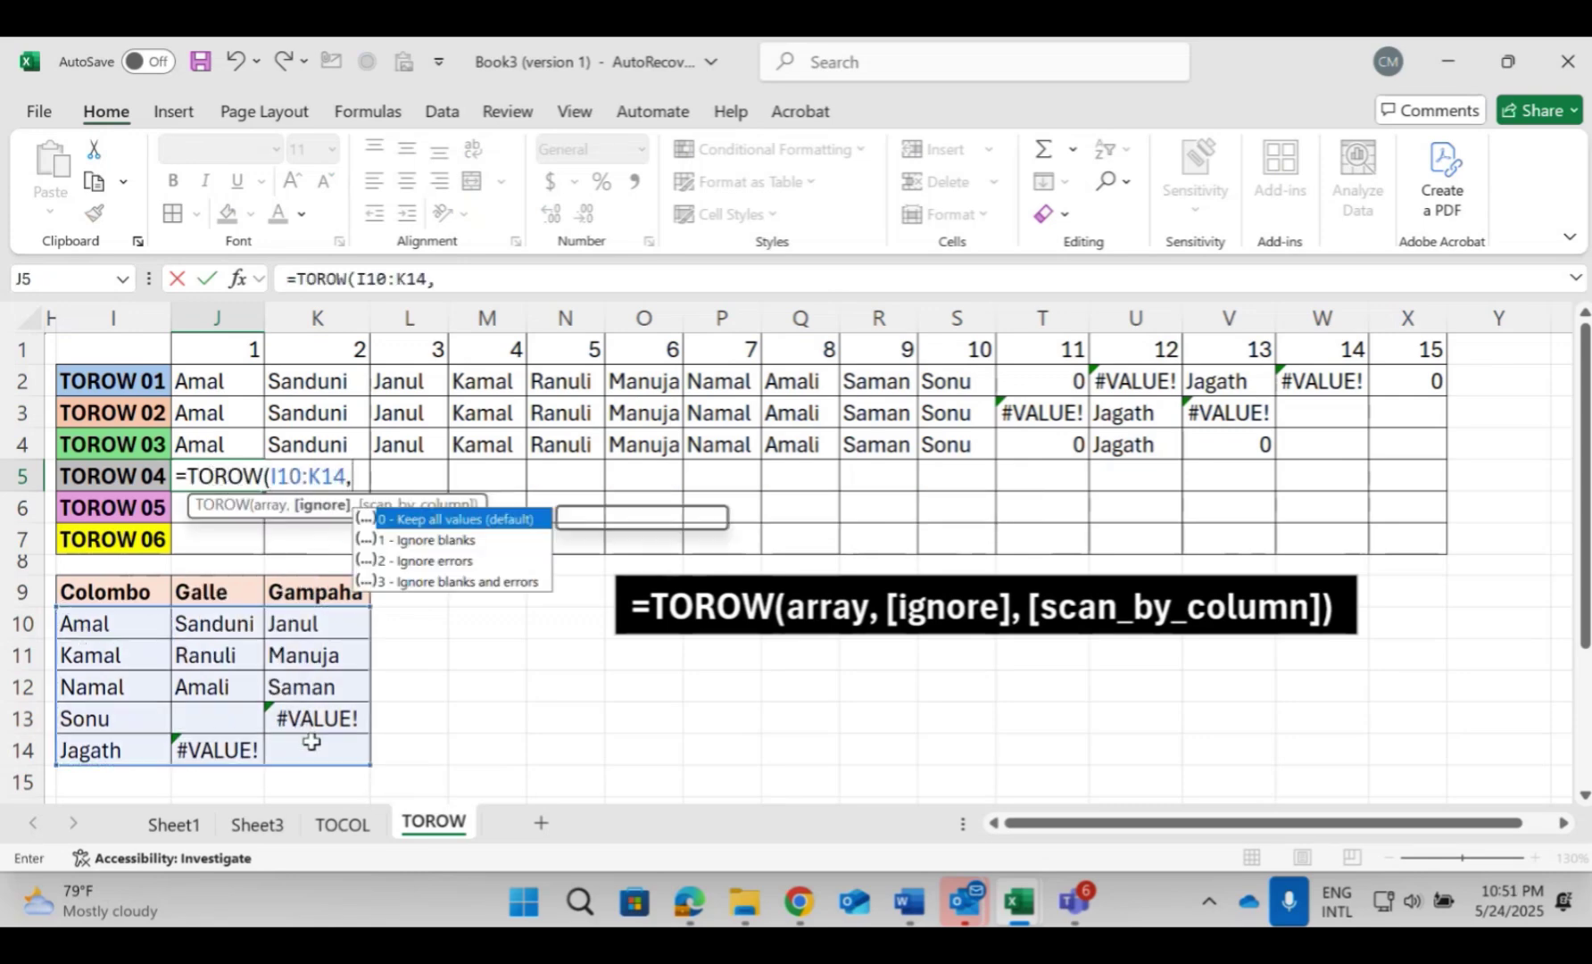
{"action": "double_click", "coordinate": [458, 581]}
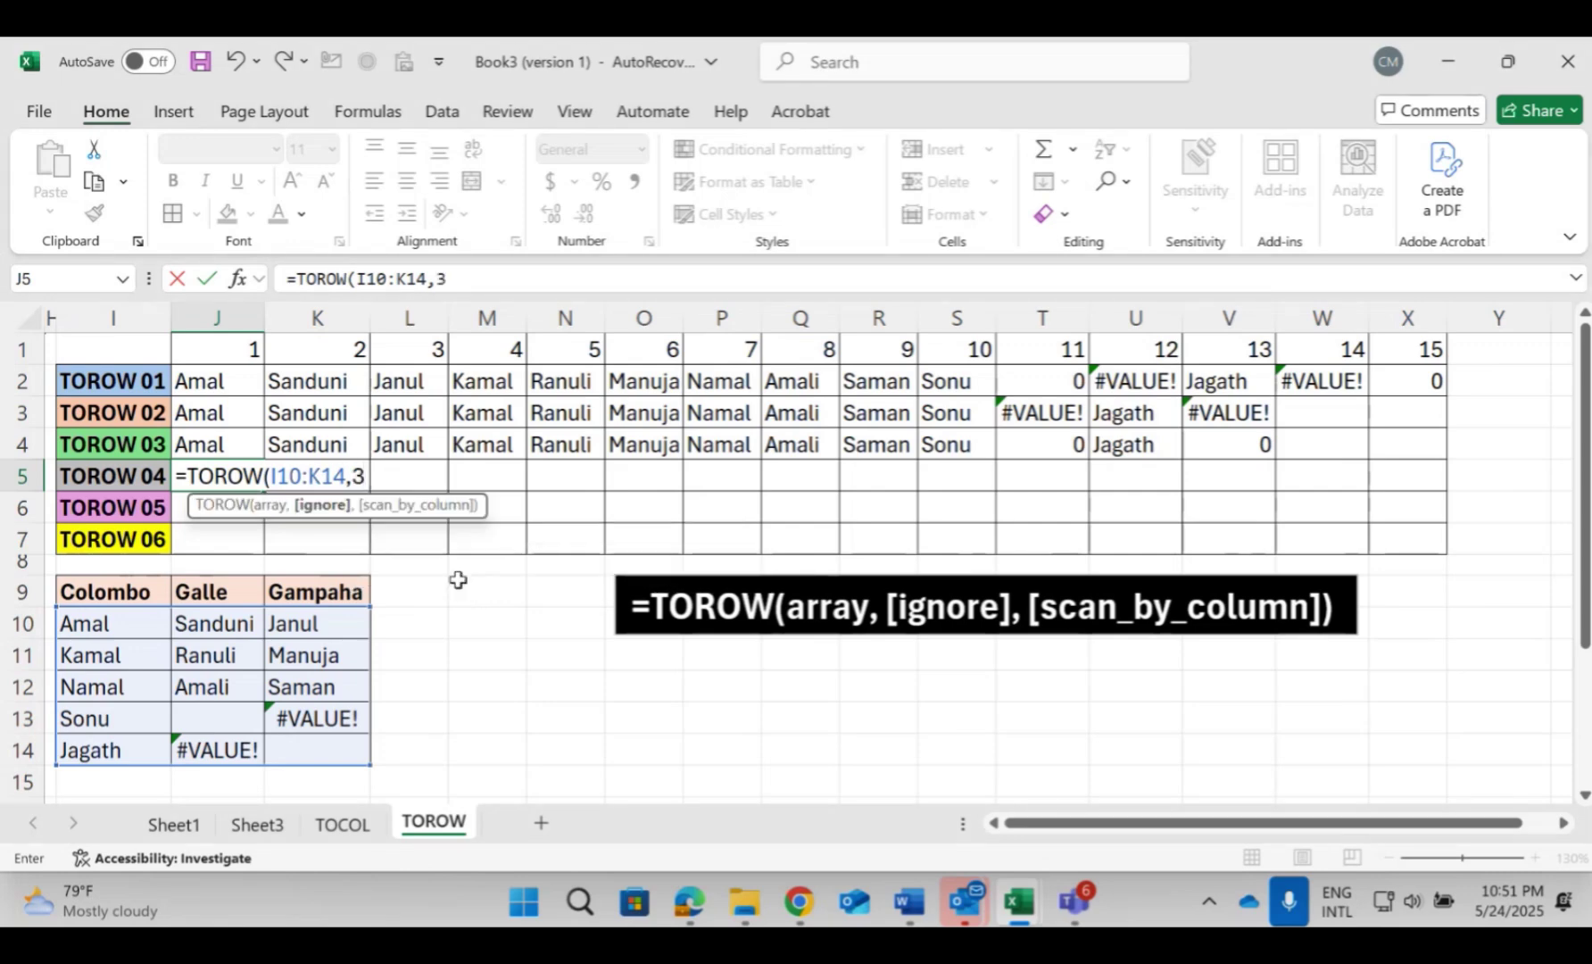
{"action": "type", "text": ")"}
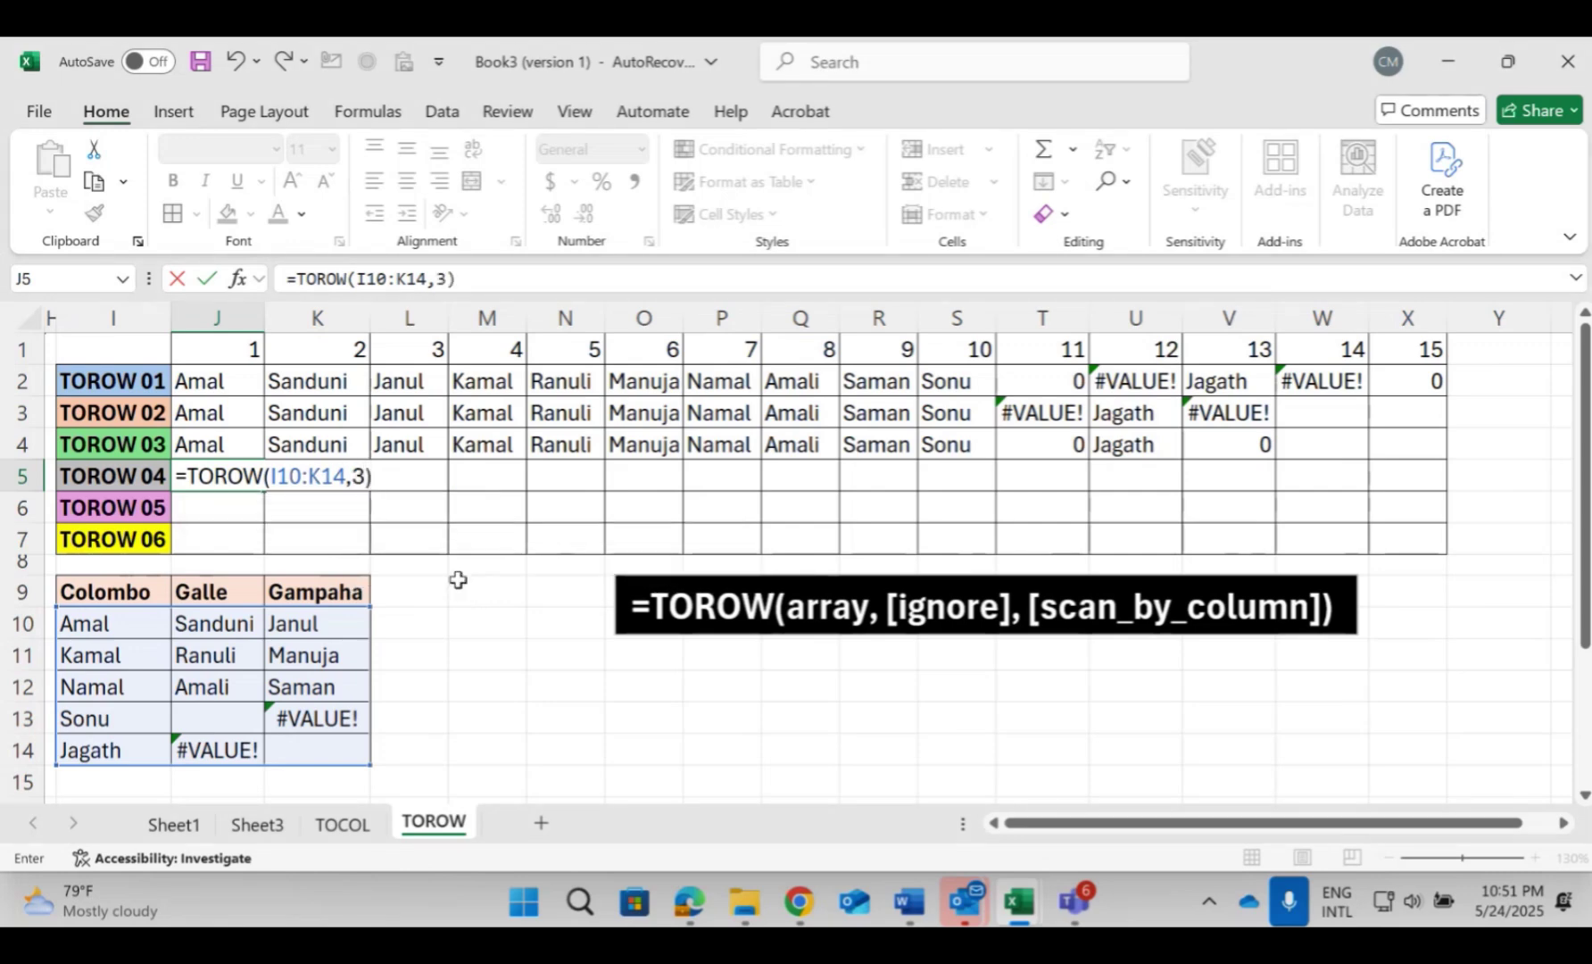
{"action": "key", "text": "Return"}
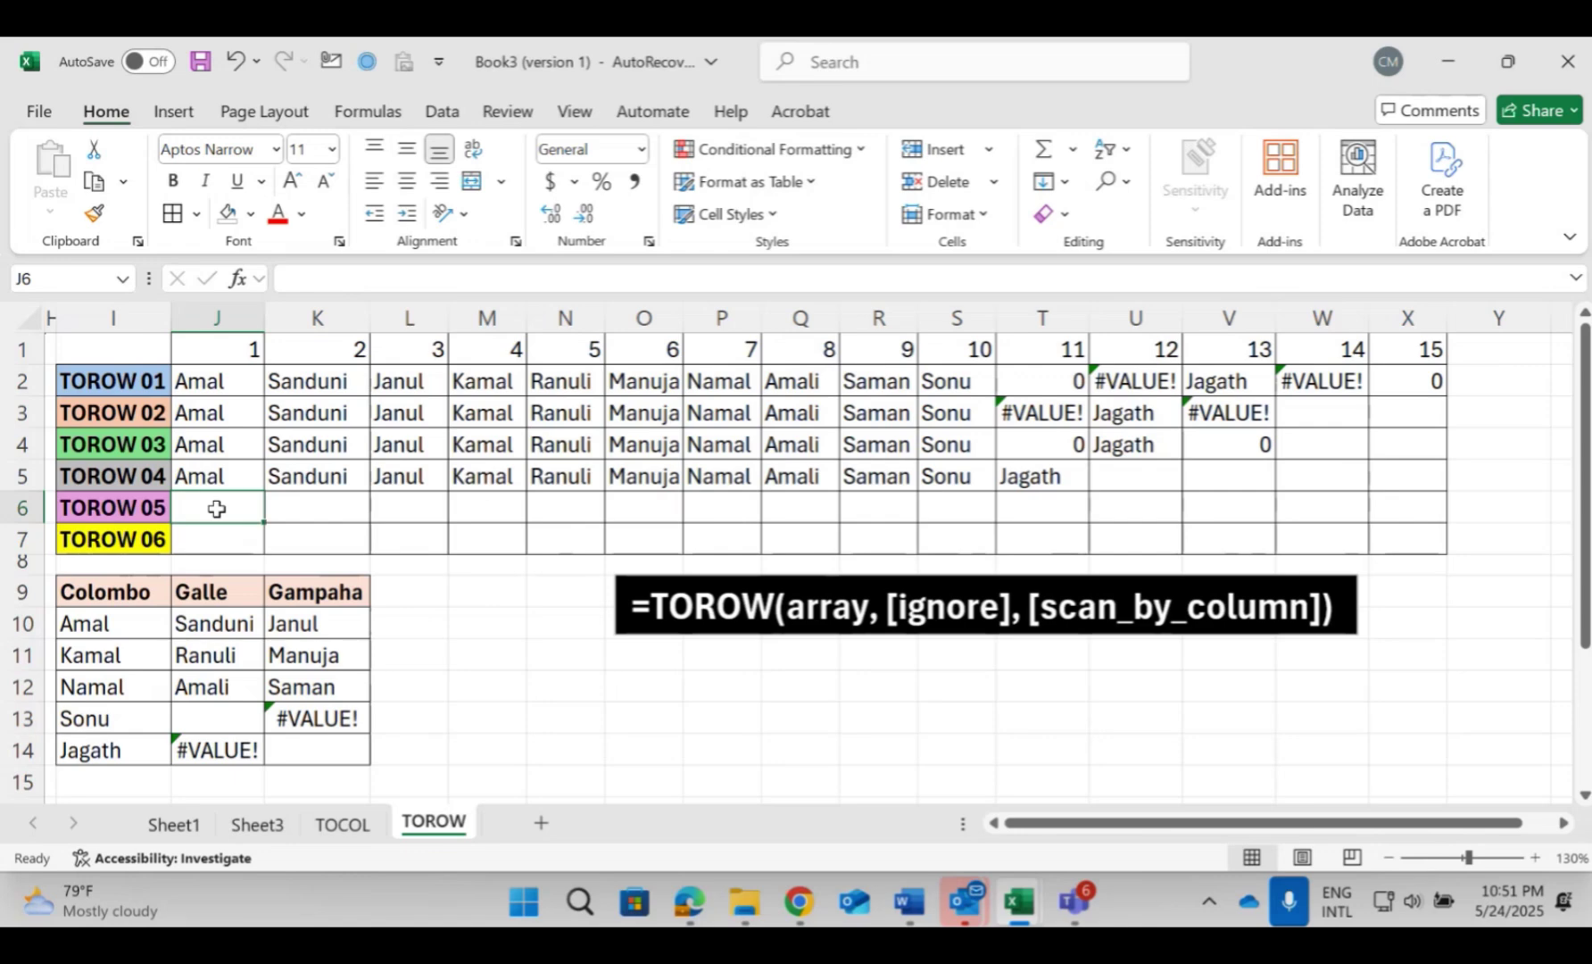
Step: Enter =TOROW(I10:K14,3,FALSE) in cell J6 to fill the TOROW 05 row, ignoring blanks and errors and scanning by row
{"action": "type", "text": "=TOW"}
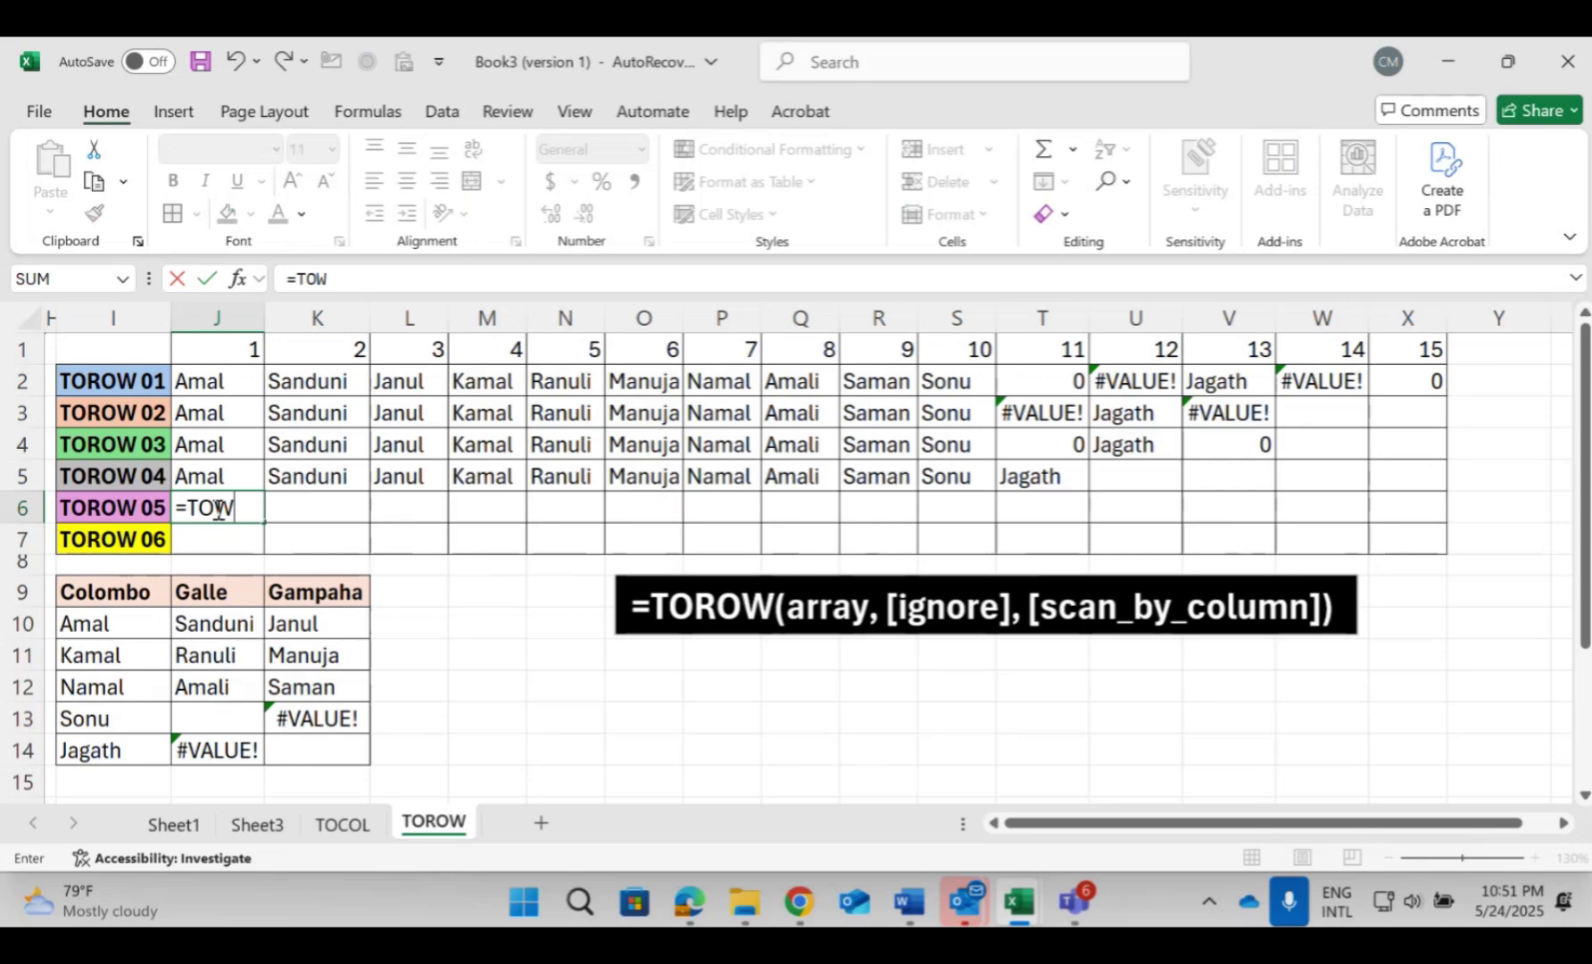
{"action": "key", "text": "BackSpace"}
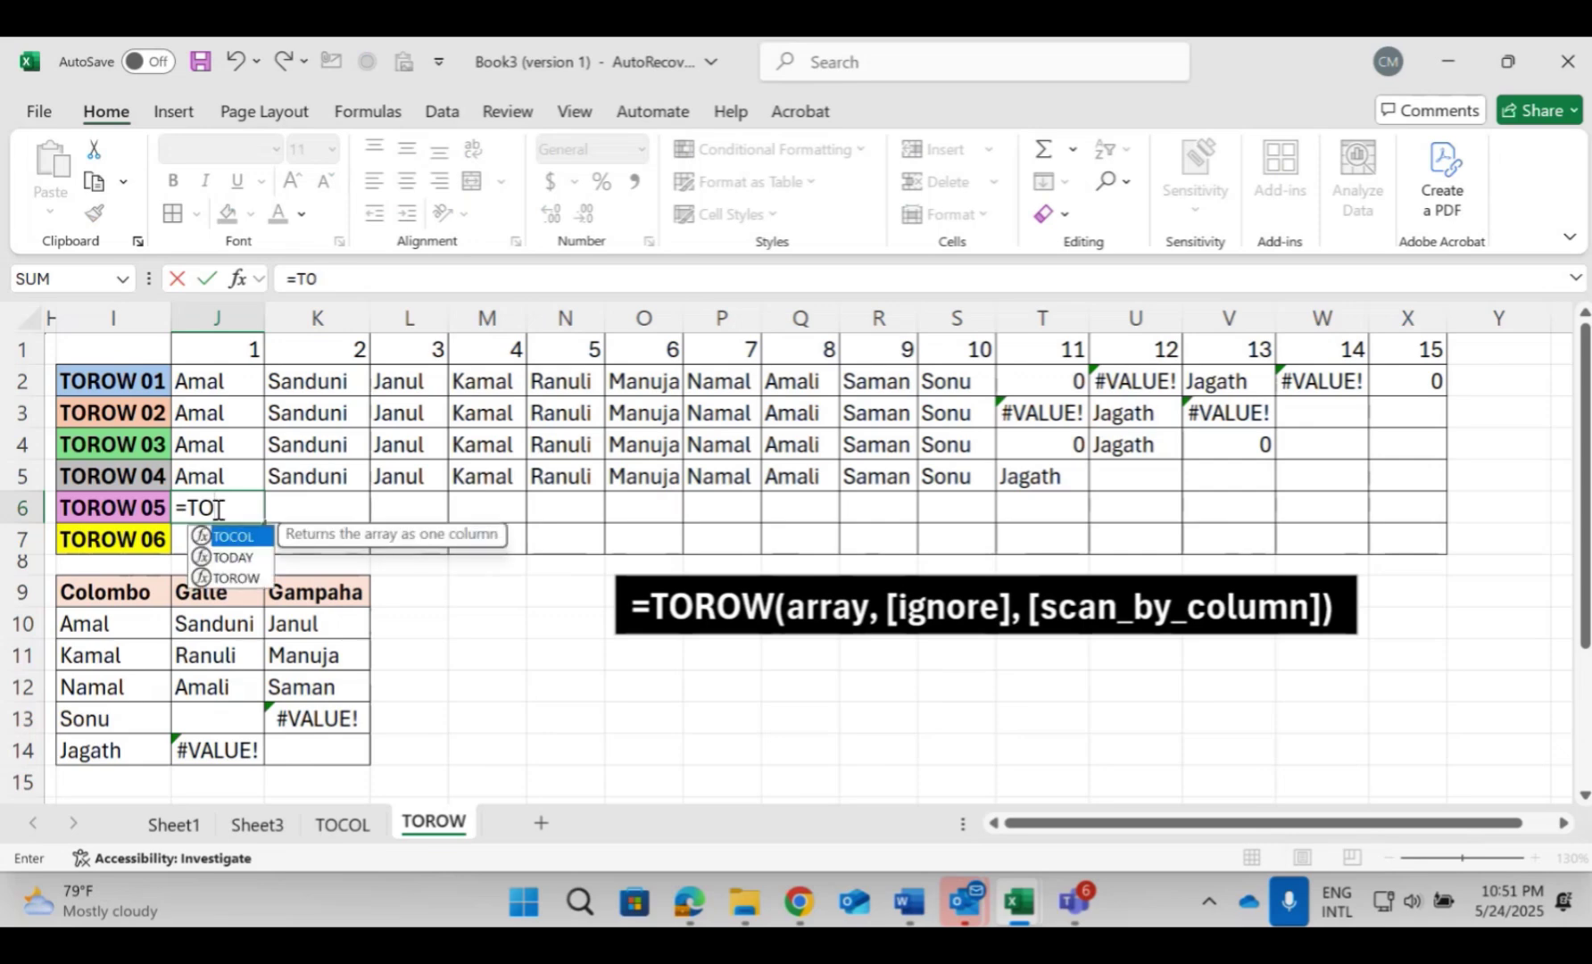
{"action": "type", "text": "ROW("}
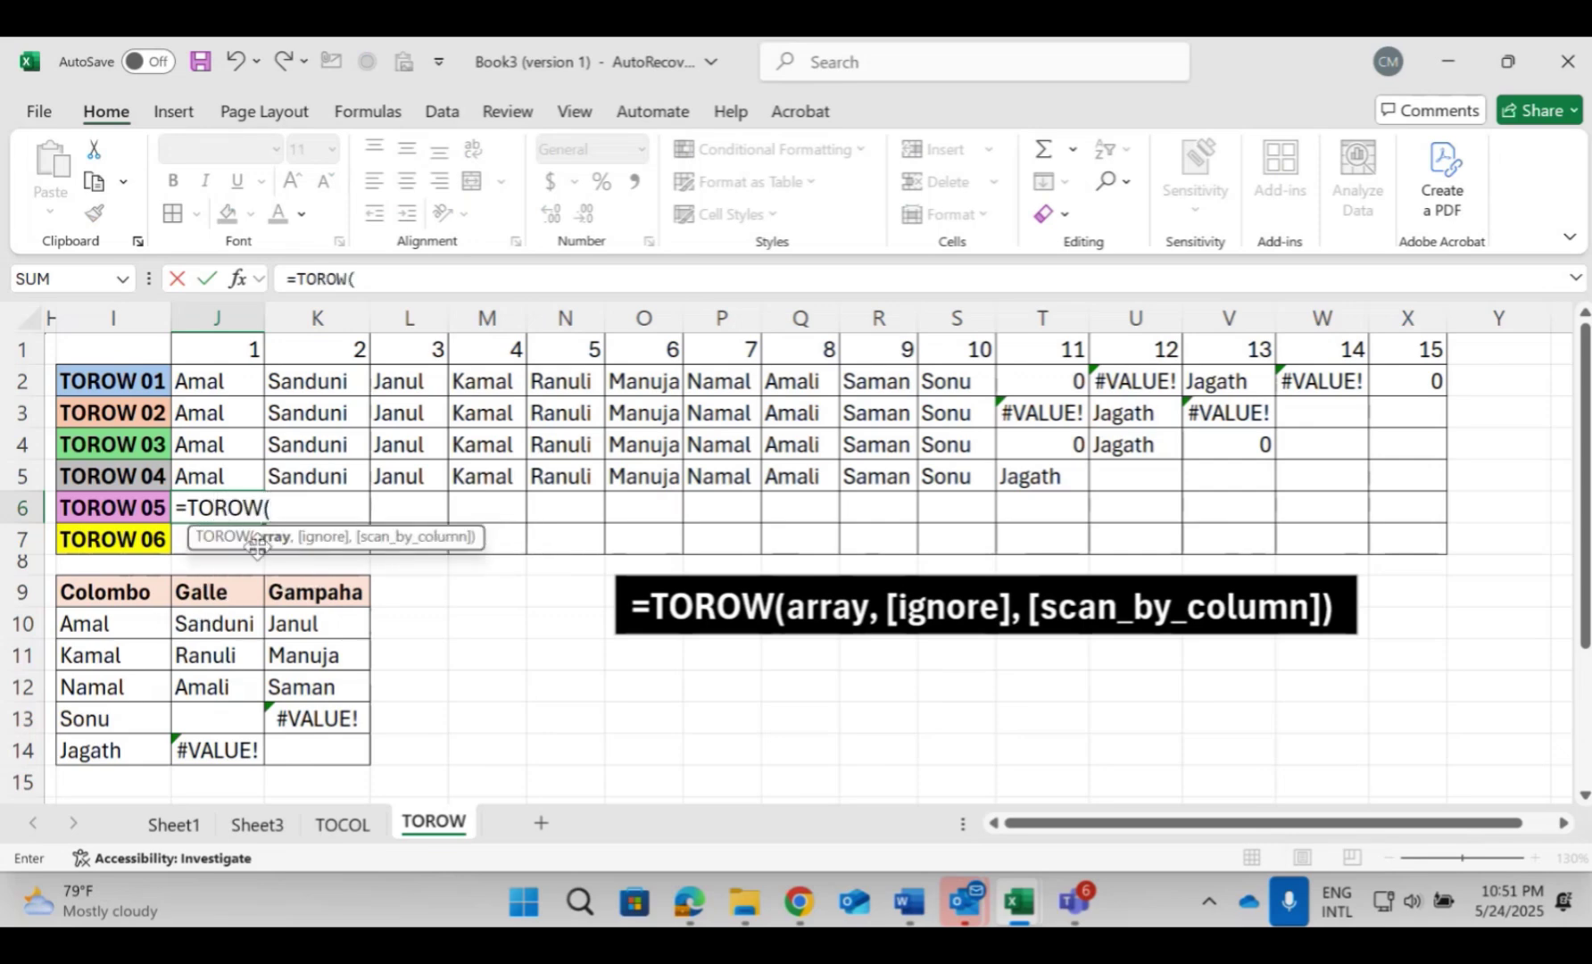
{"action": "left_click_drag", "start_coordinate": [96, 625], "coordinate": [300, 755]}
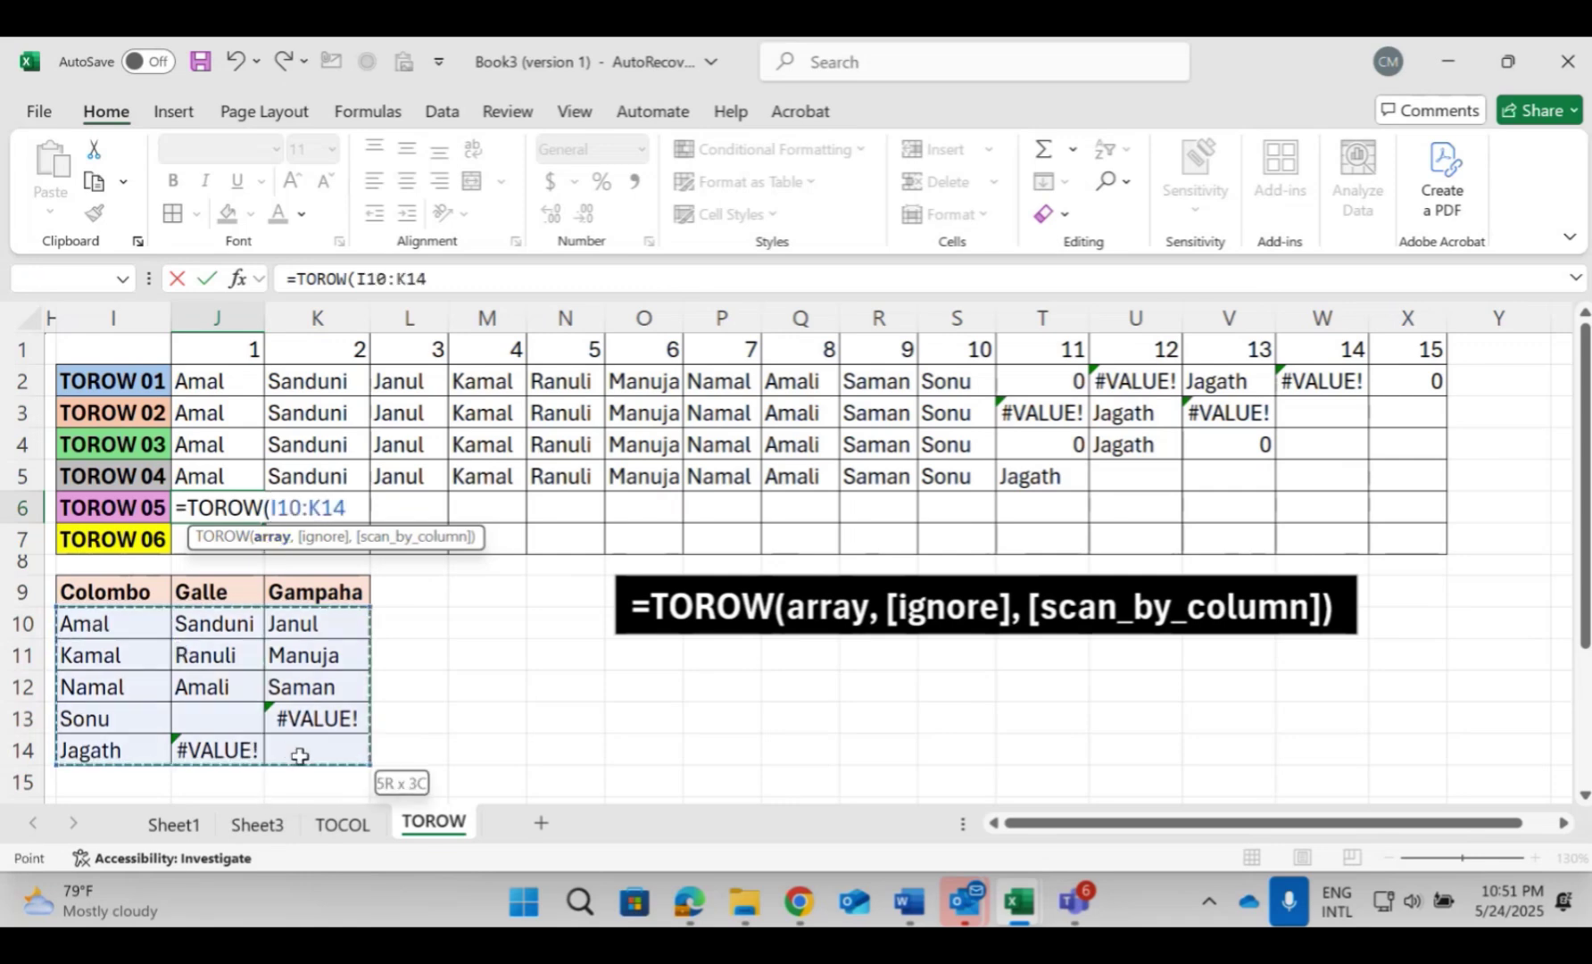
{"action": "type", "text": ","}
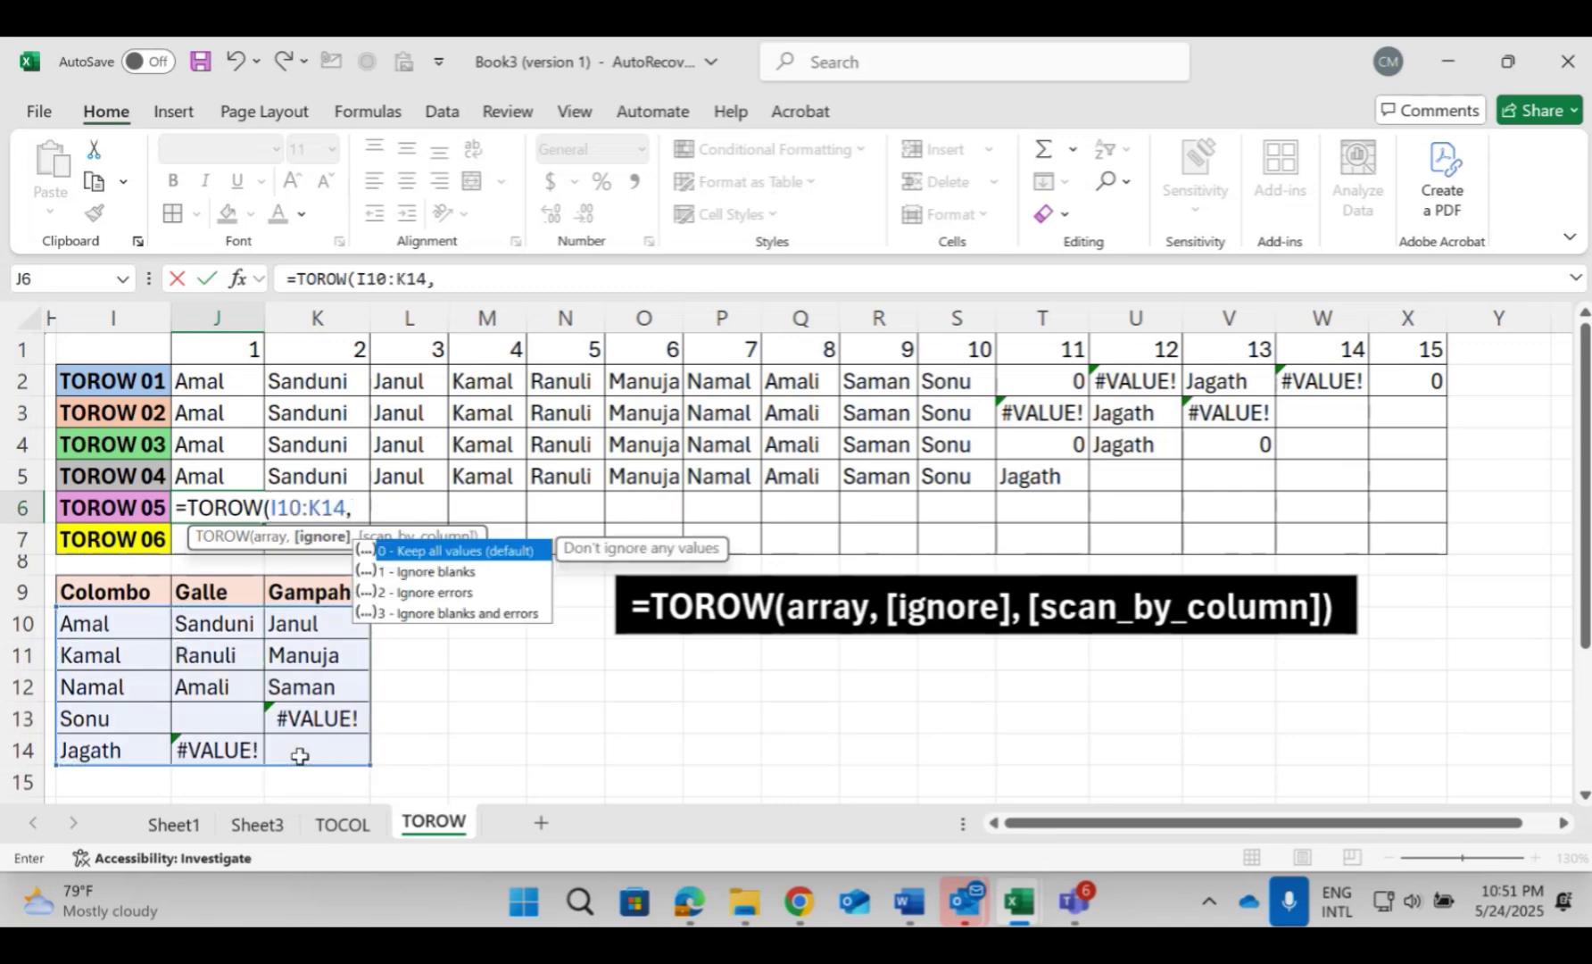
{"action": "double_click", "coordinate": [427, 616]}
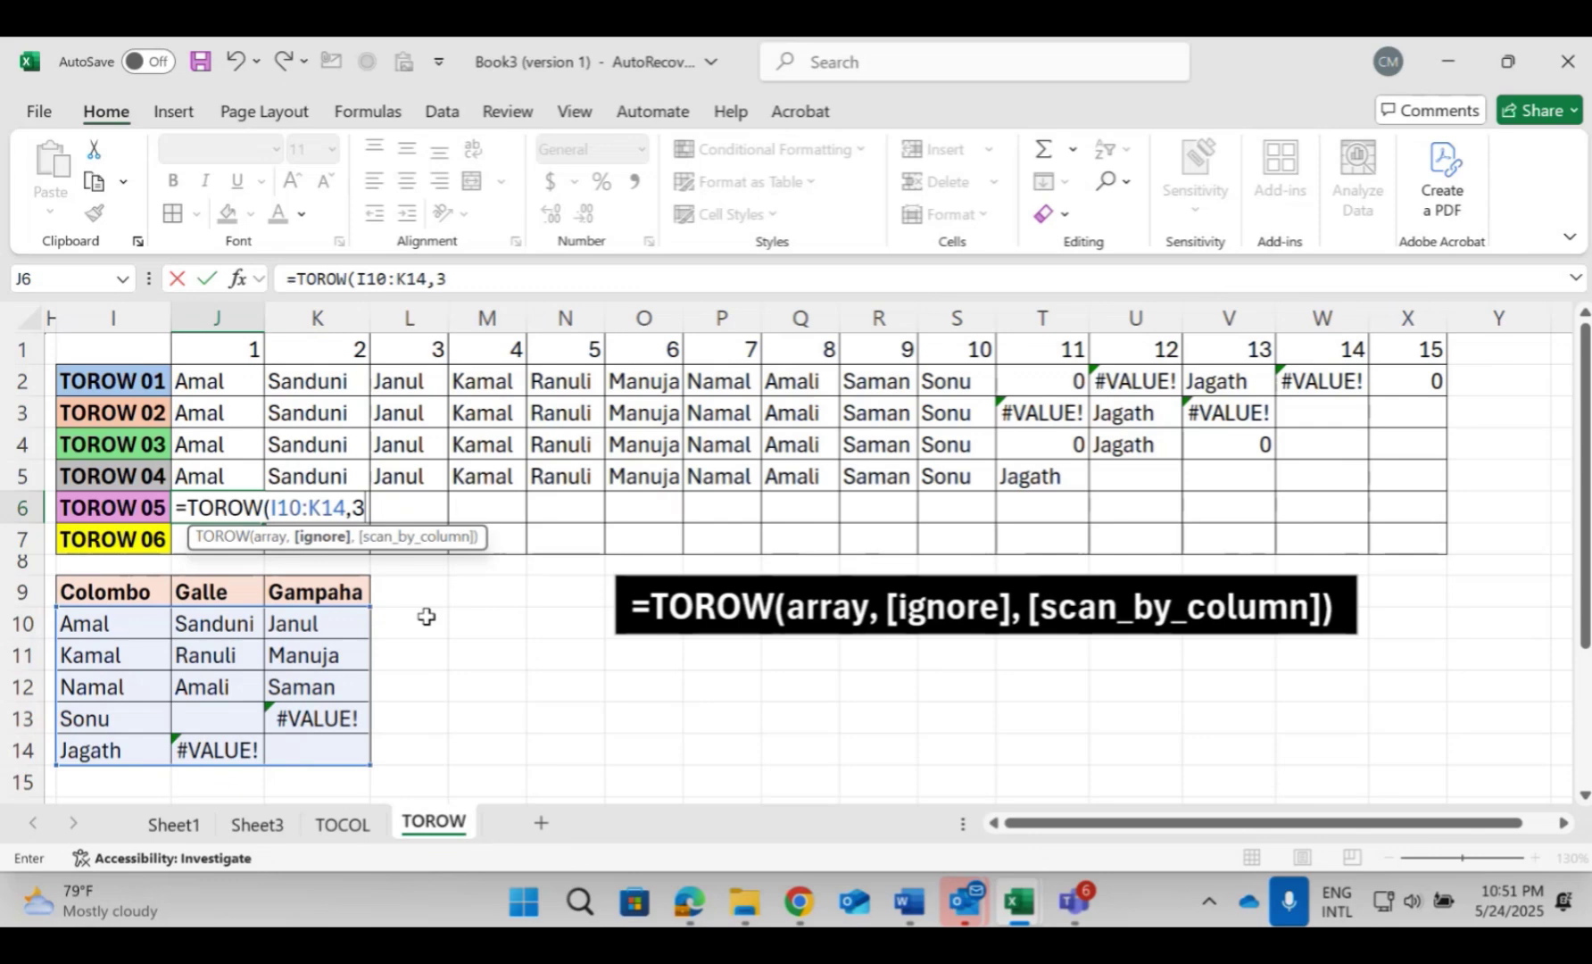
{"action": "type", "text": ","}
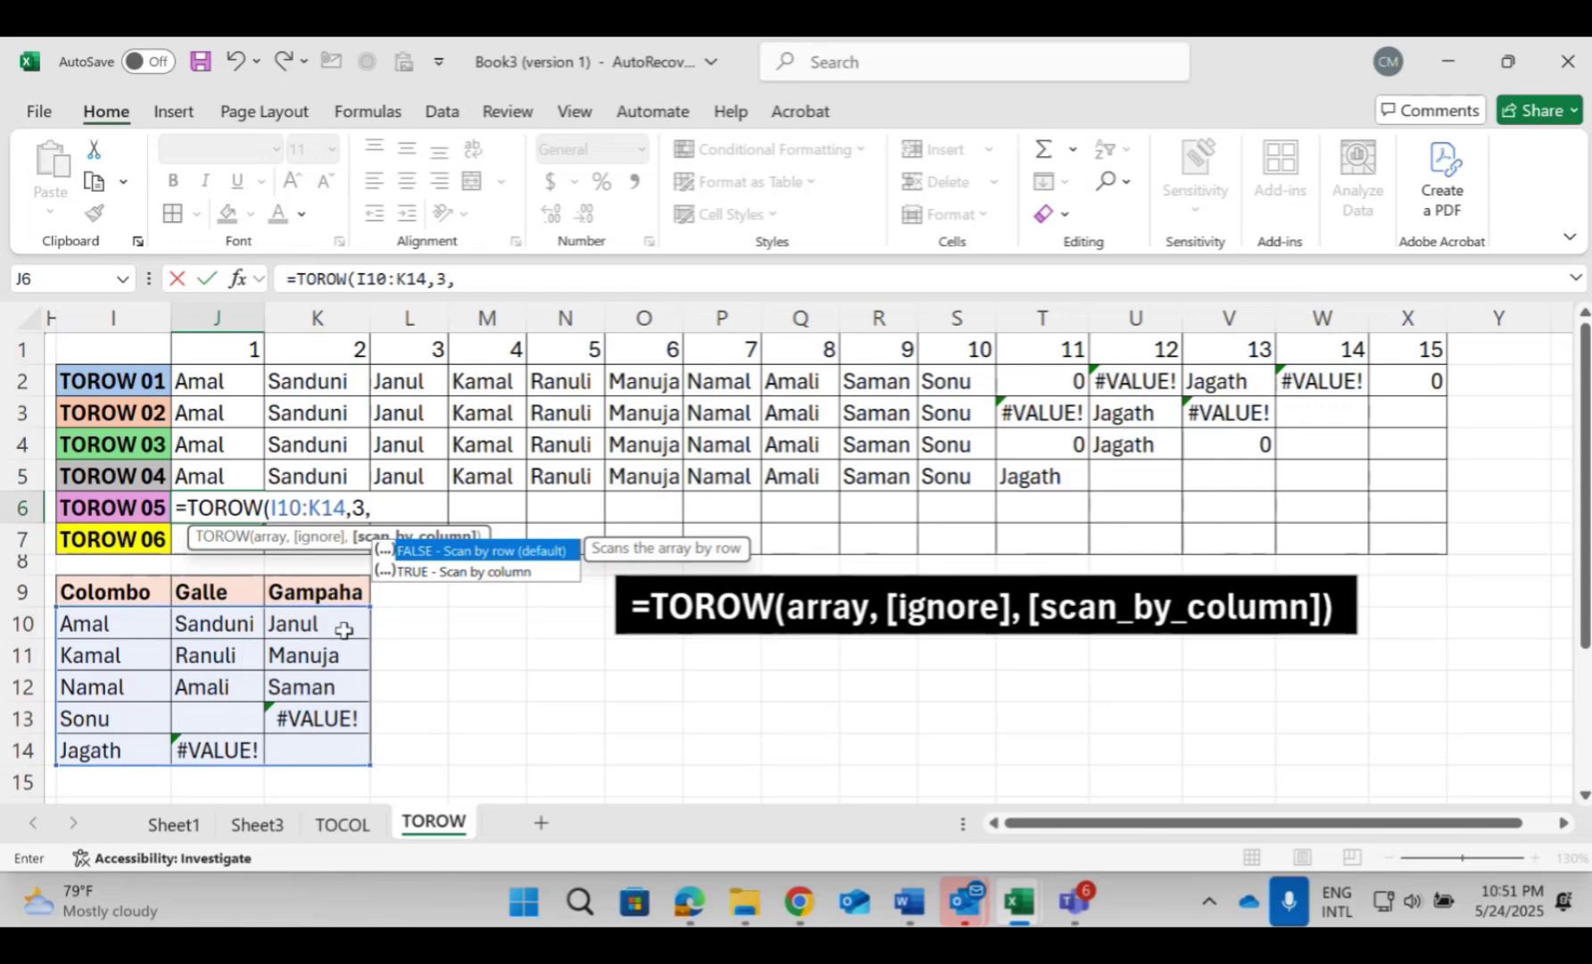
{"action": "double_click", "coordinate": [441, 552]}
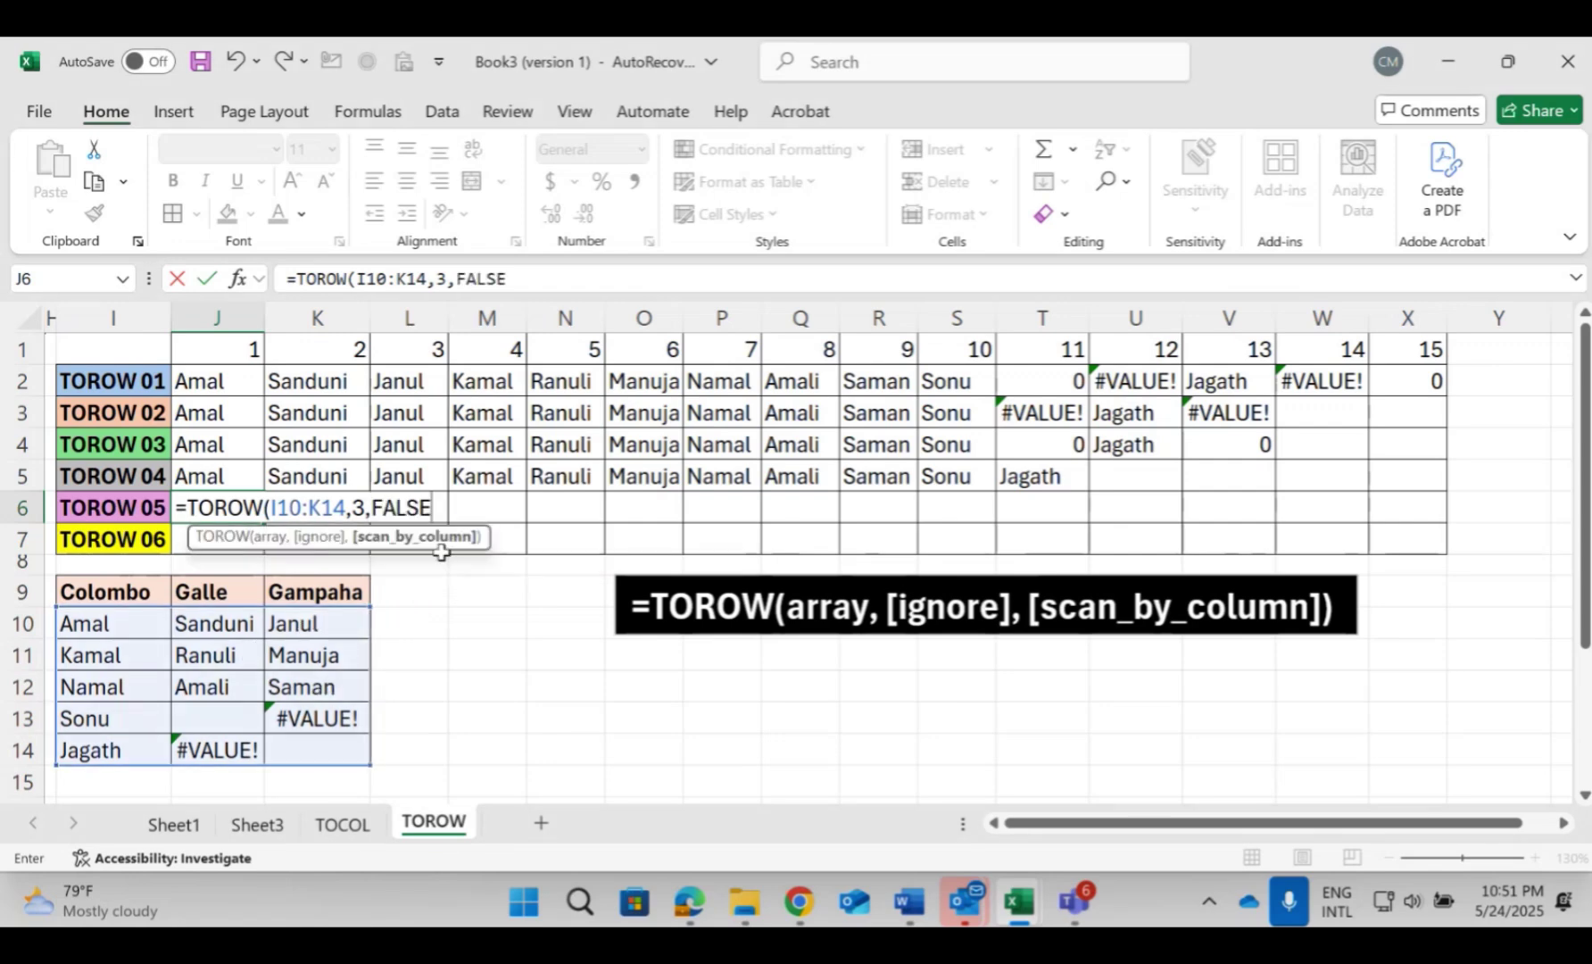
{"action": "type", "text": ")"}
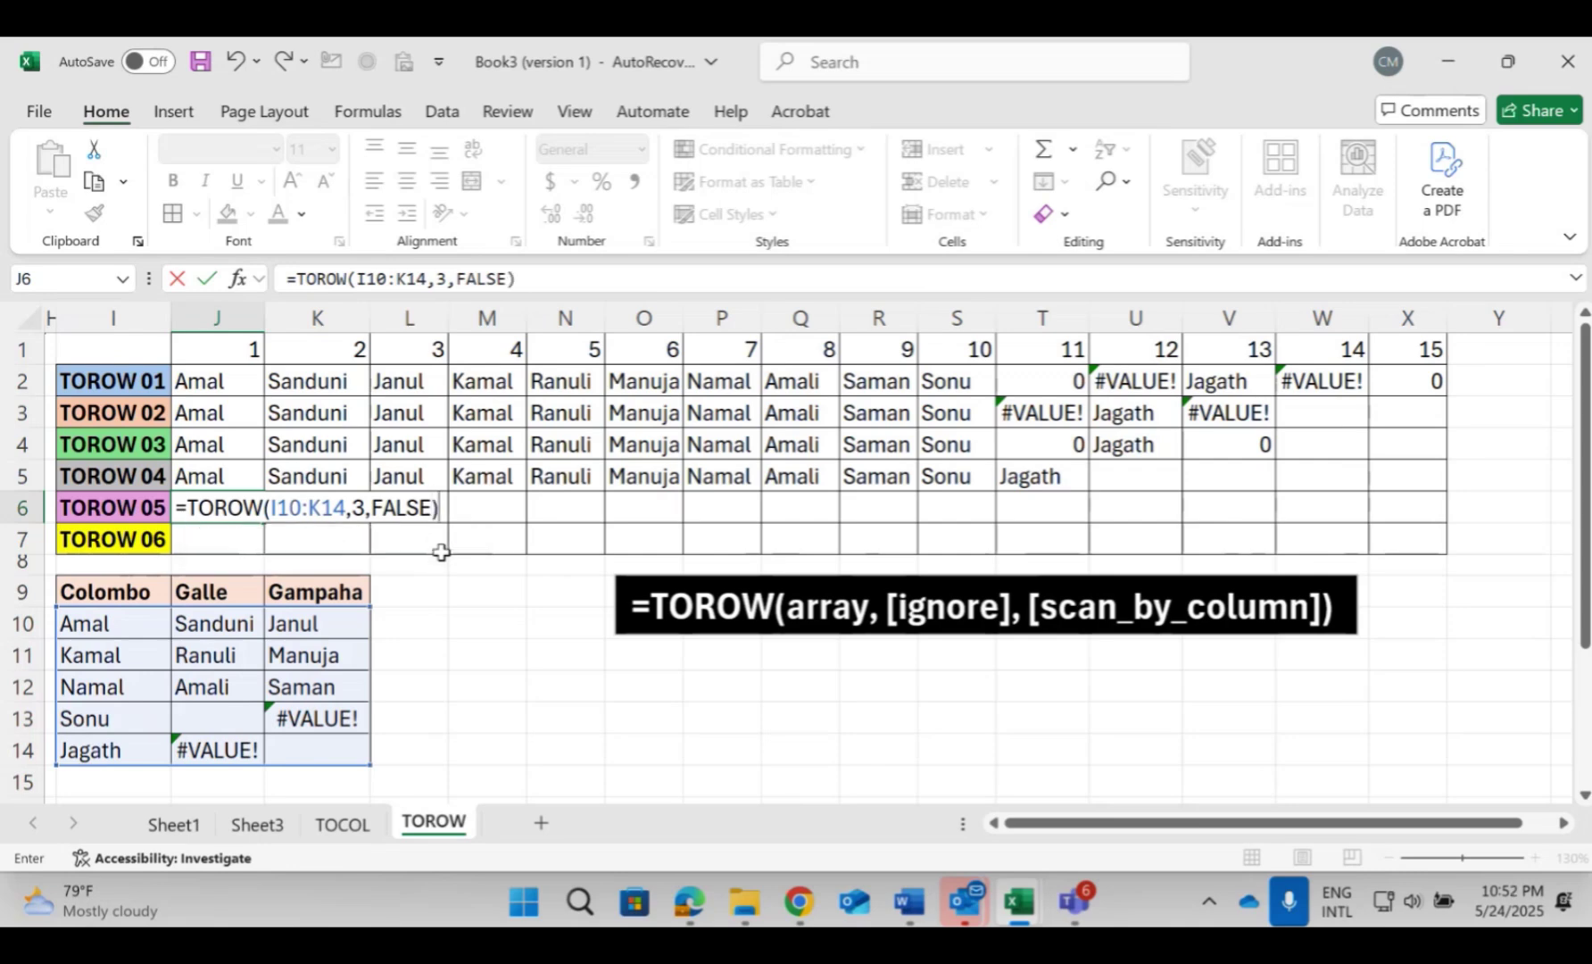
{"action": "key", "text": "Return"}
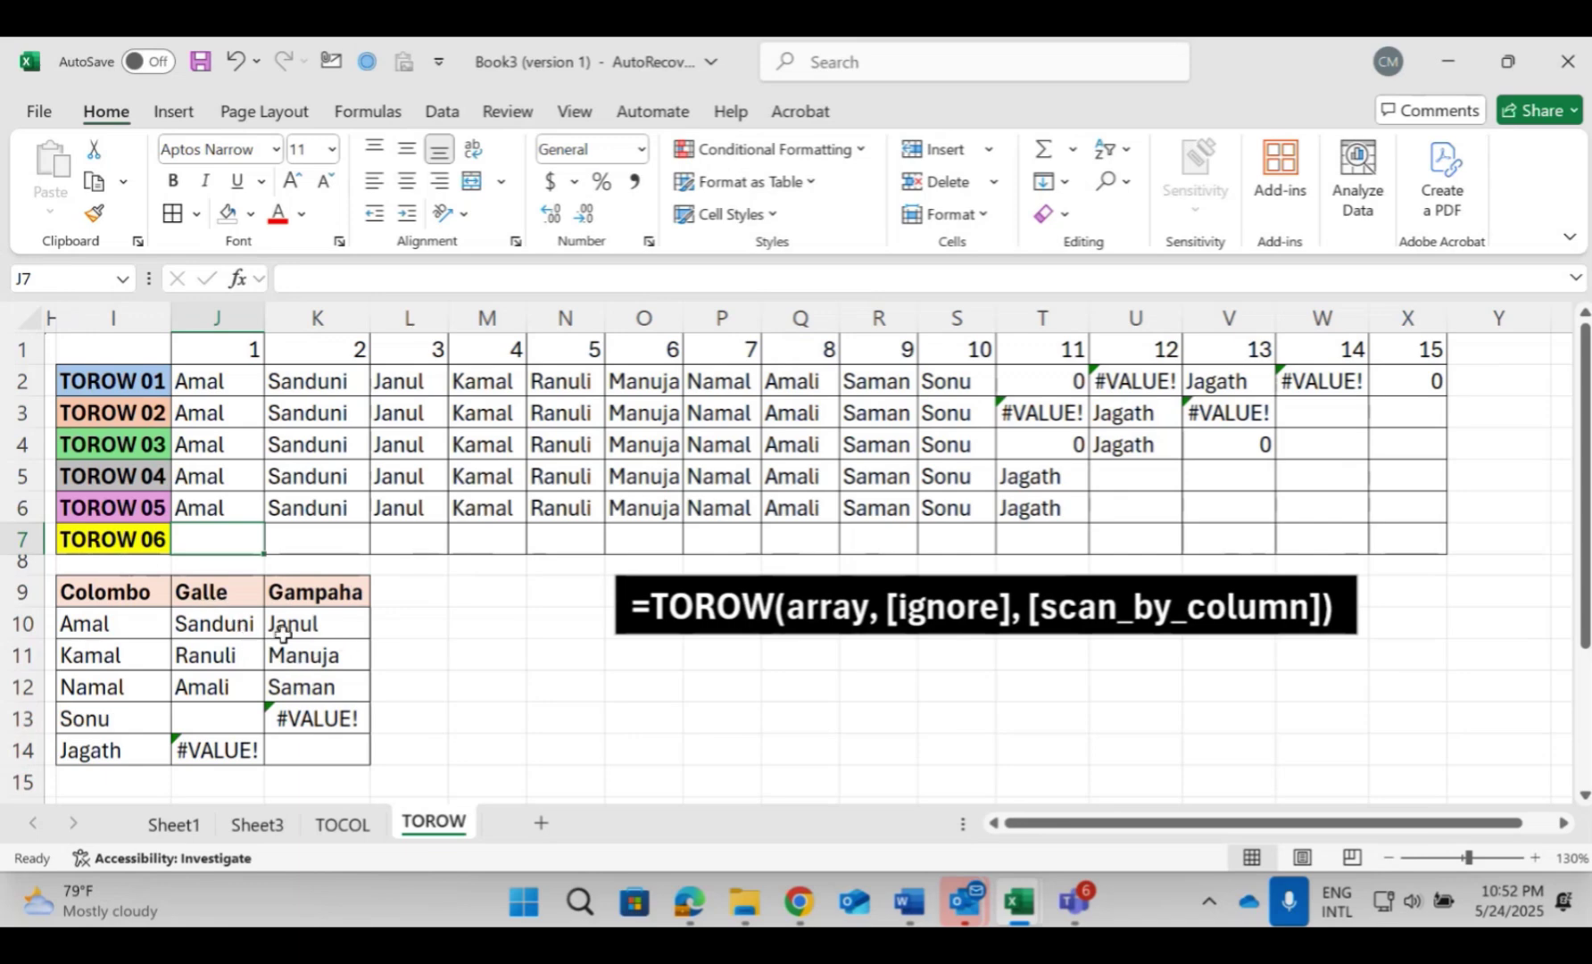
Step: Enter =TOROW(I10:K14,3,TRUE) in cell J7 to fill the TOROW 06 row, ignoring blanks and errors and scanning by column
{"action": "type", "text": "="}
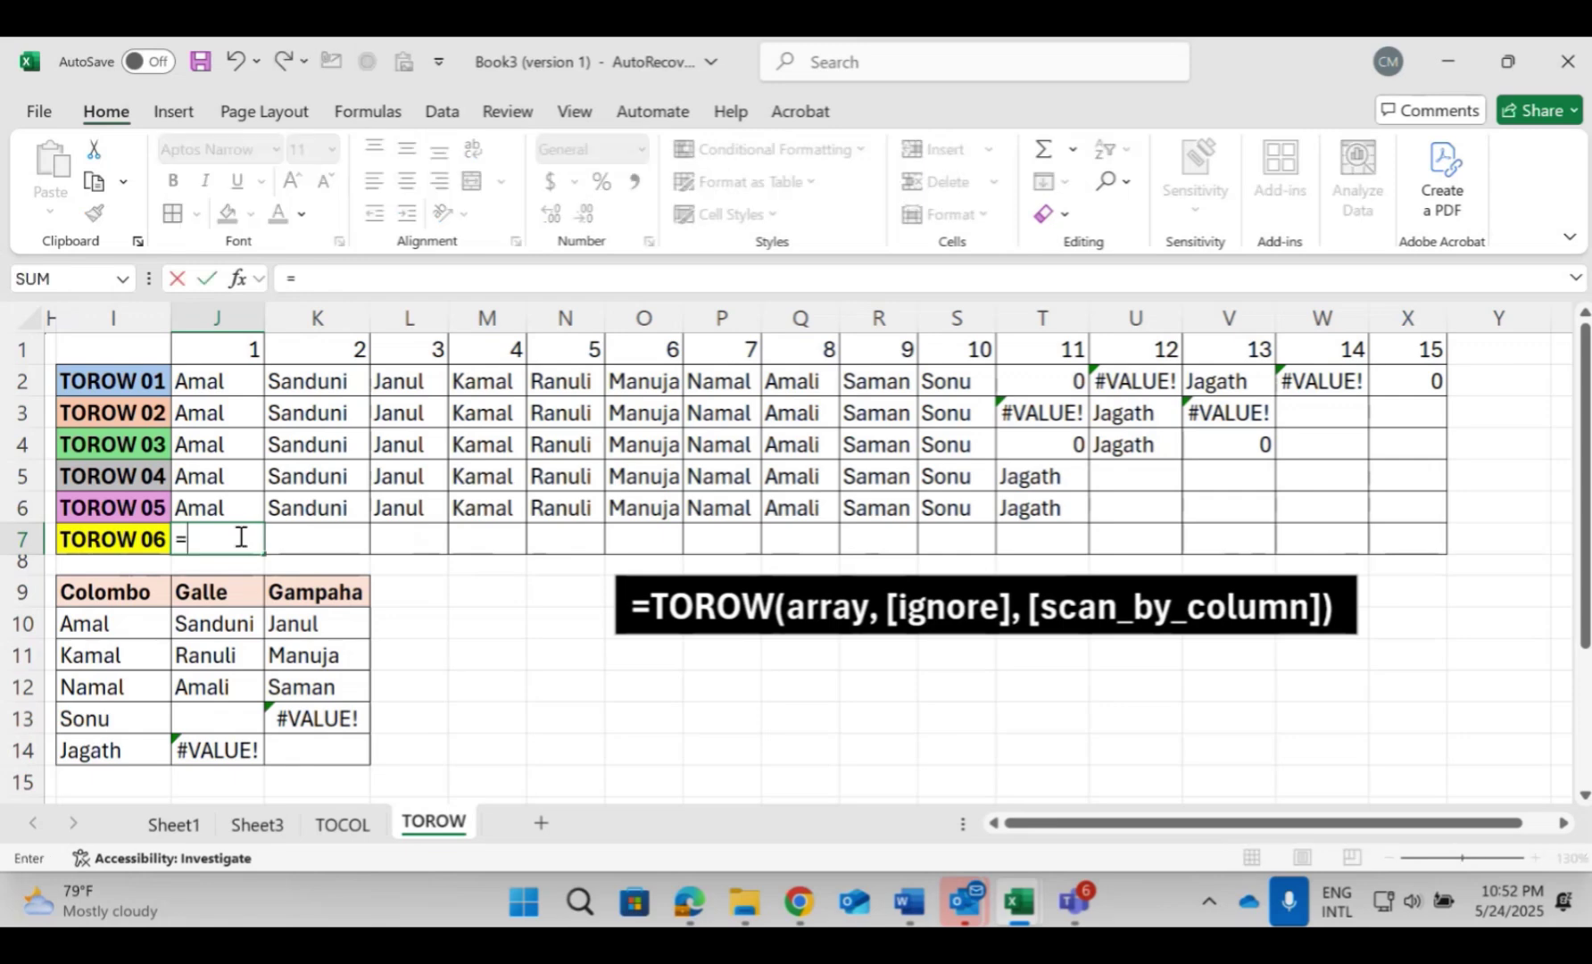
{"action": "type", "text": "TOR"}
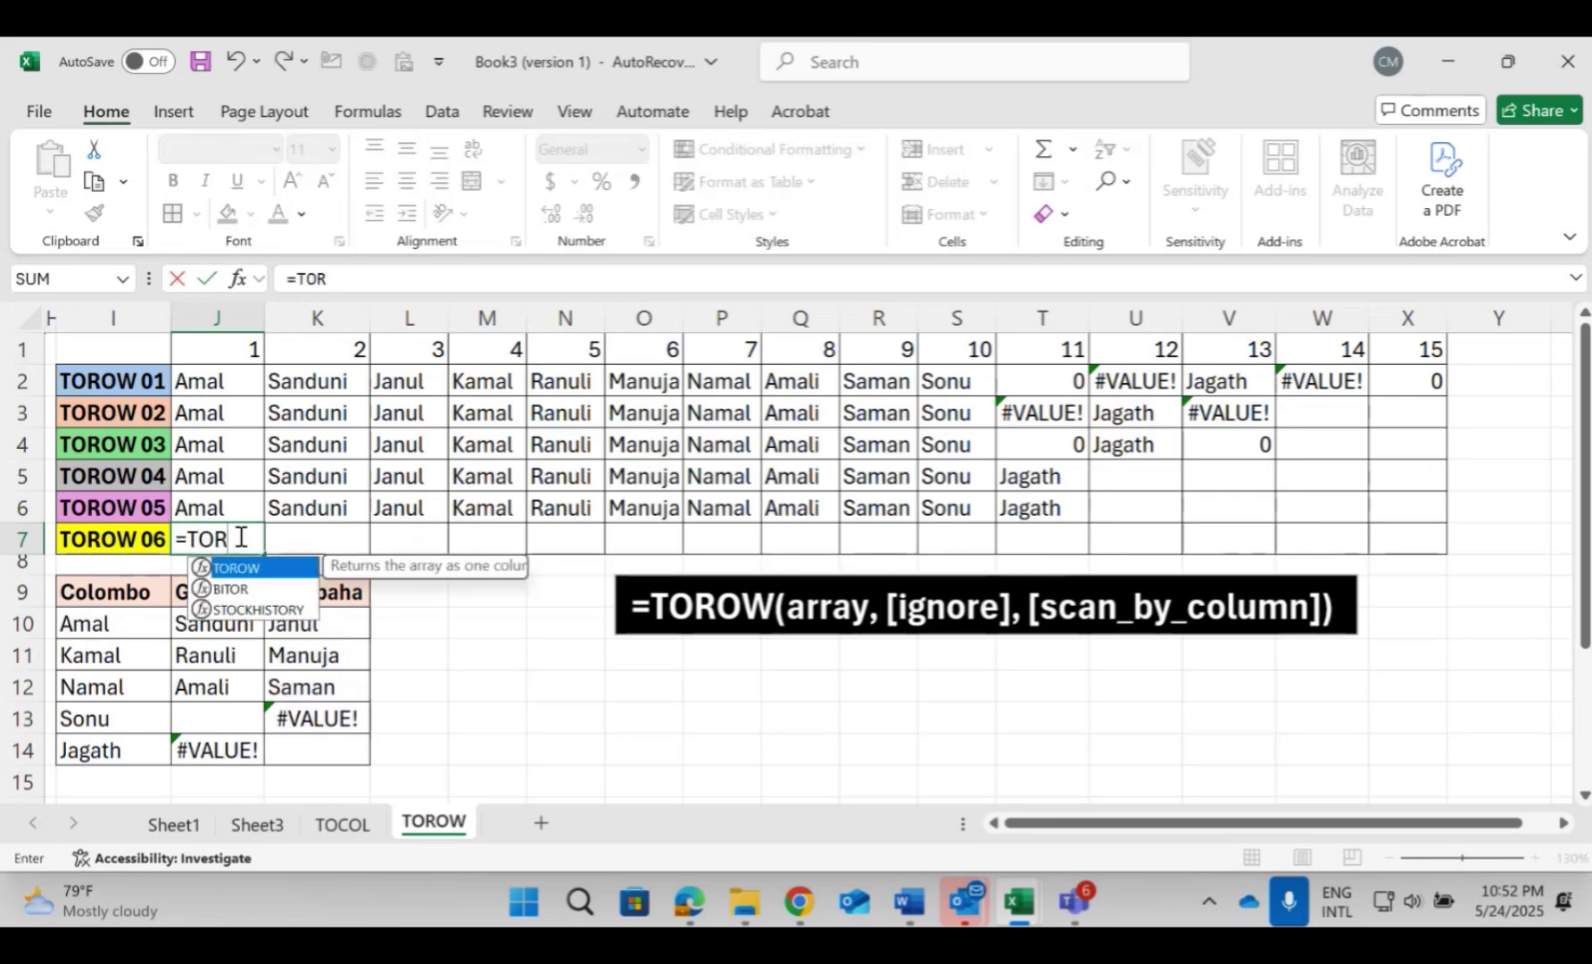
{"action": "key", "text": "Tab"}
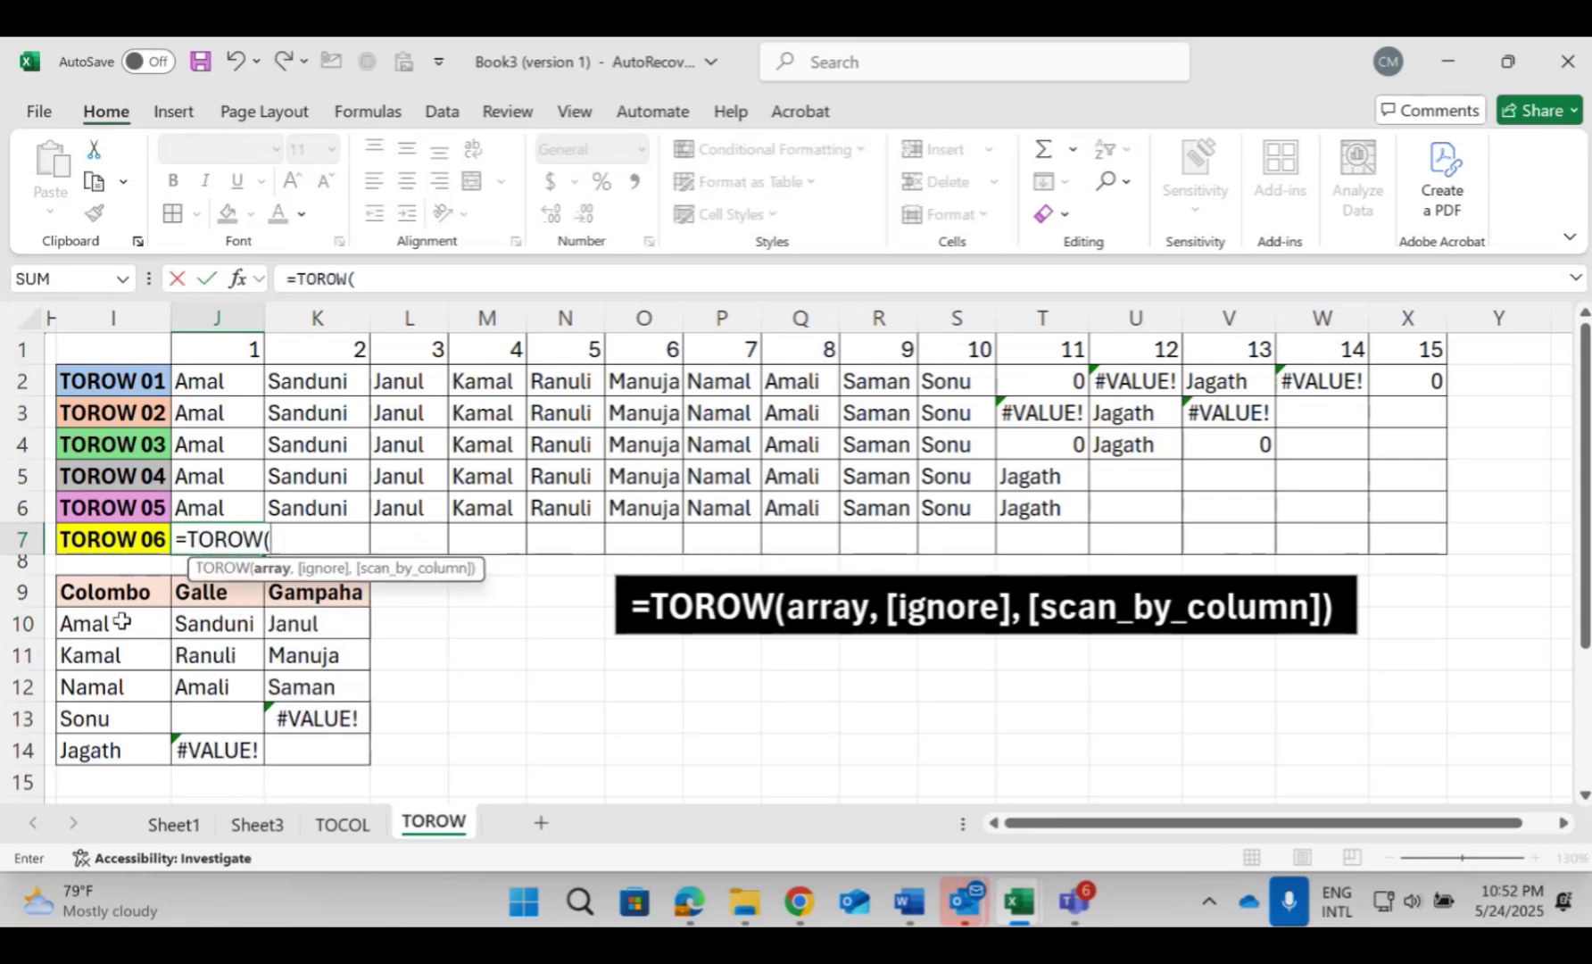
{"action": "left_click_drag", "start_coordinate": [122, 622], "coordinate": [307, 740]}
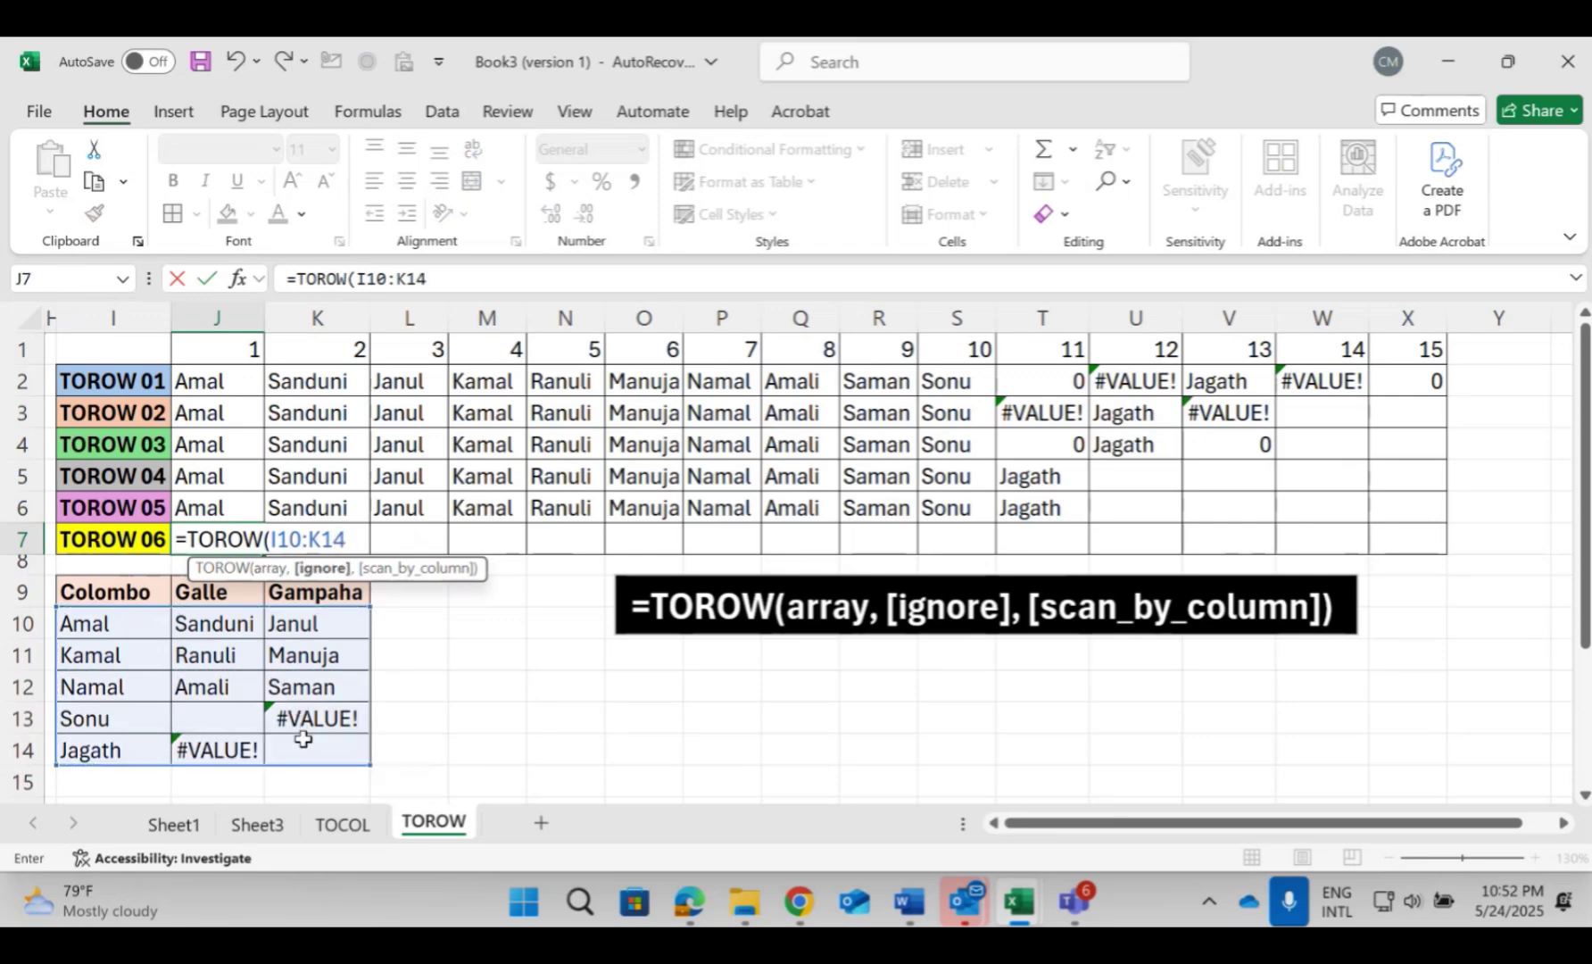
{"action": "type", "text": ",3"}
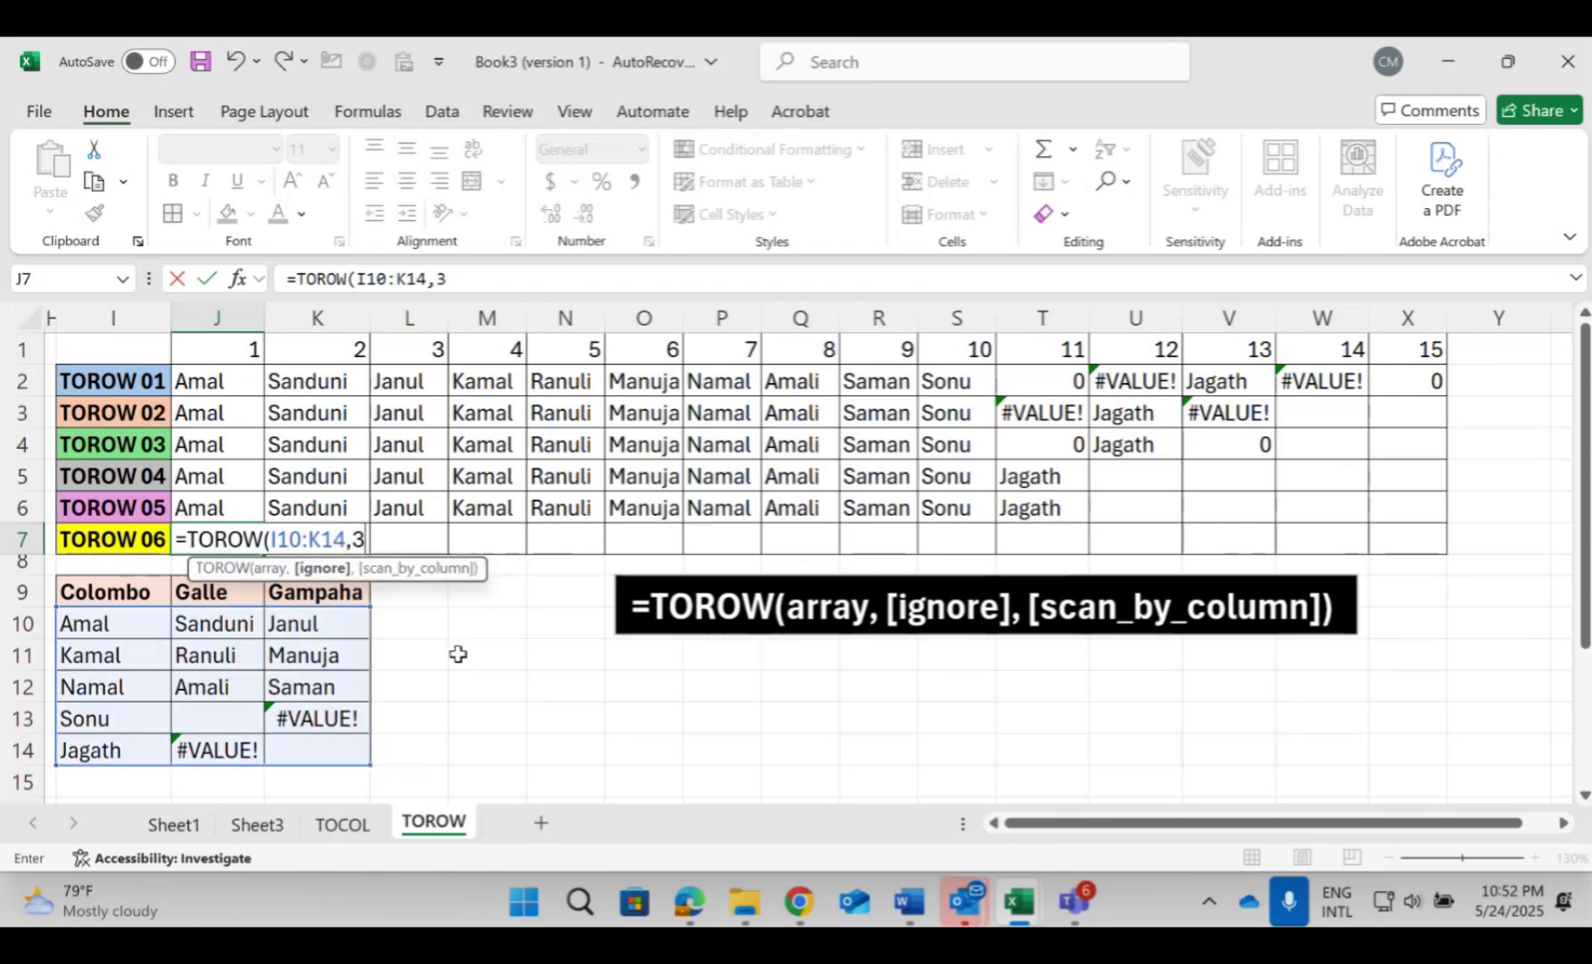
{"action": "type", "text": ","}
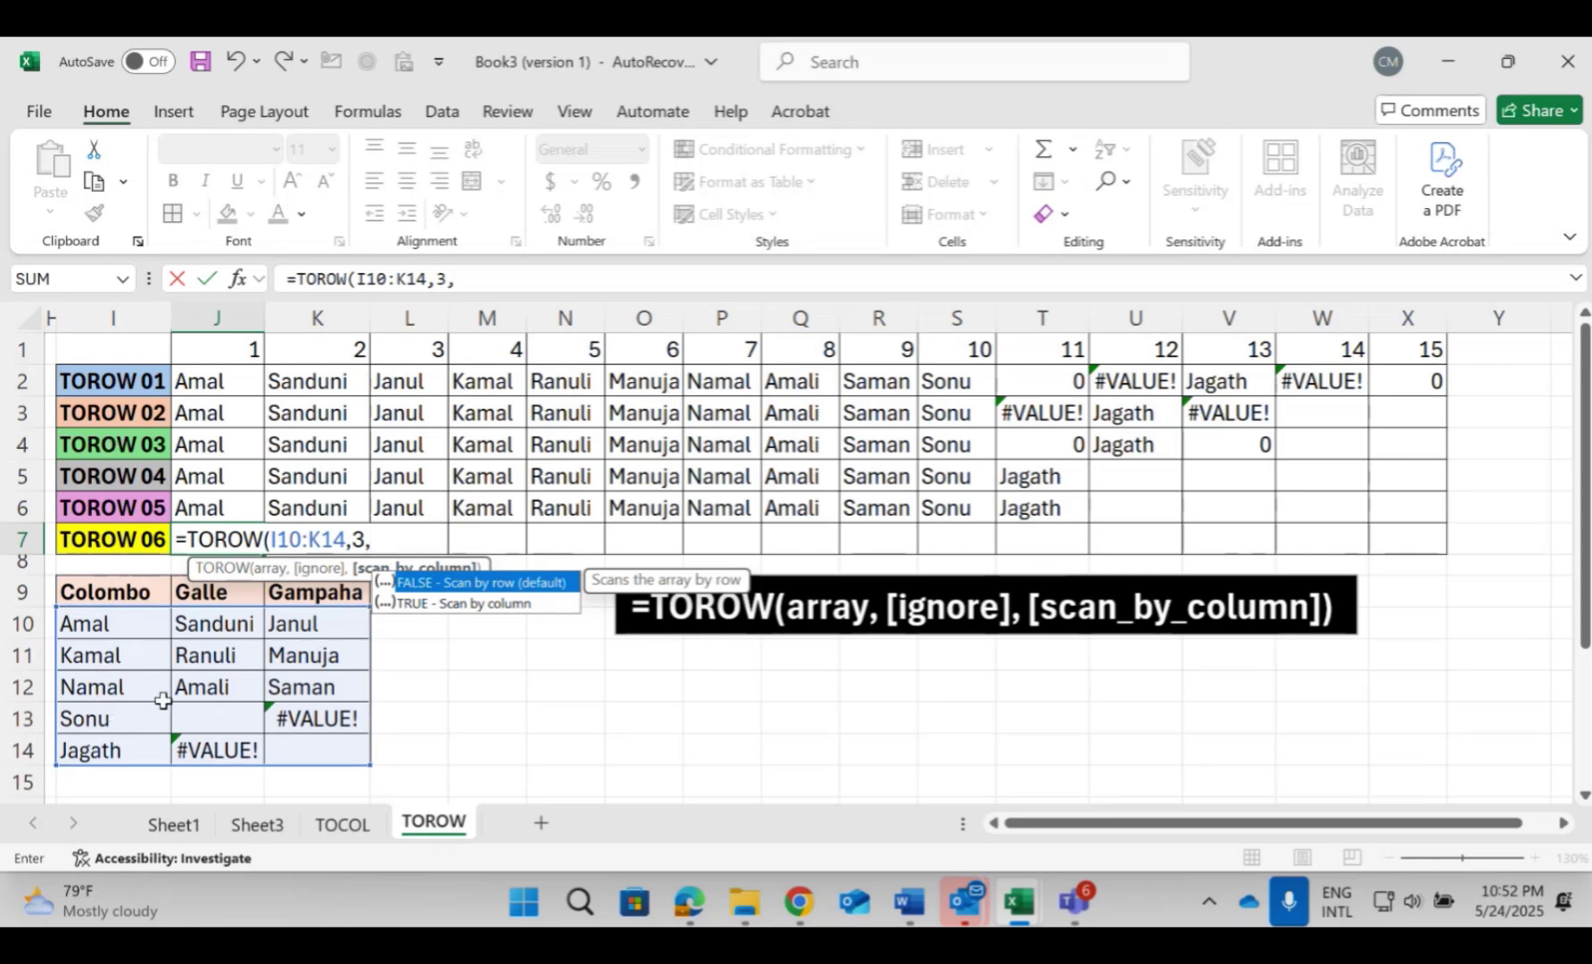
{"action": "double_click", "coordinate": [472, 606]}
{"action": "type", "text": ")"}
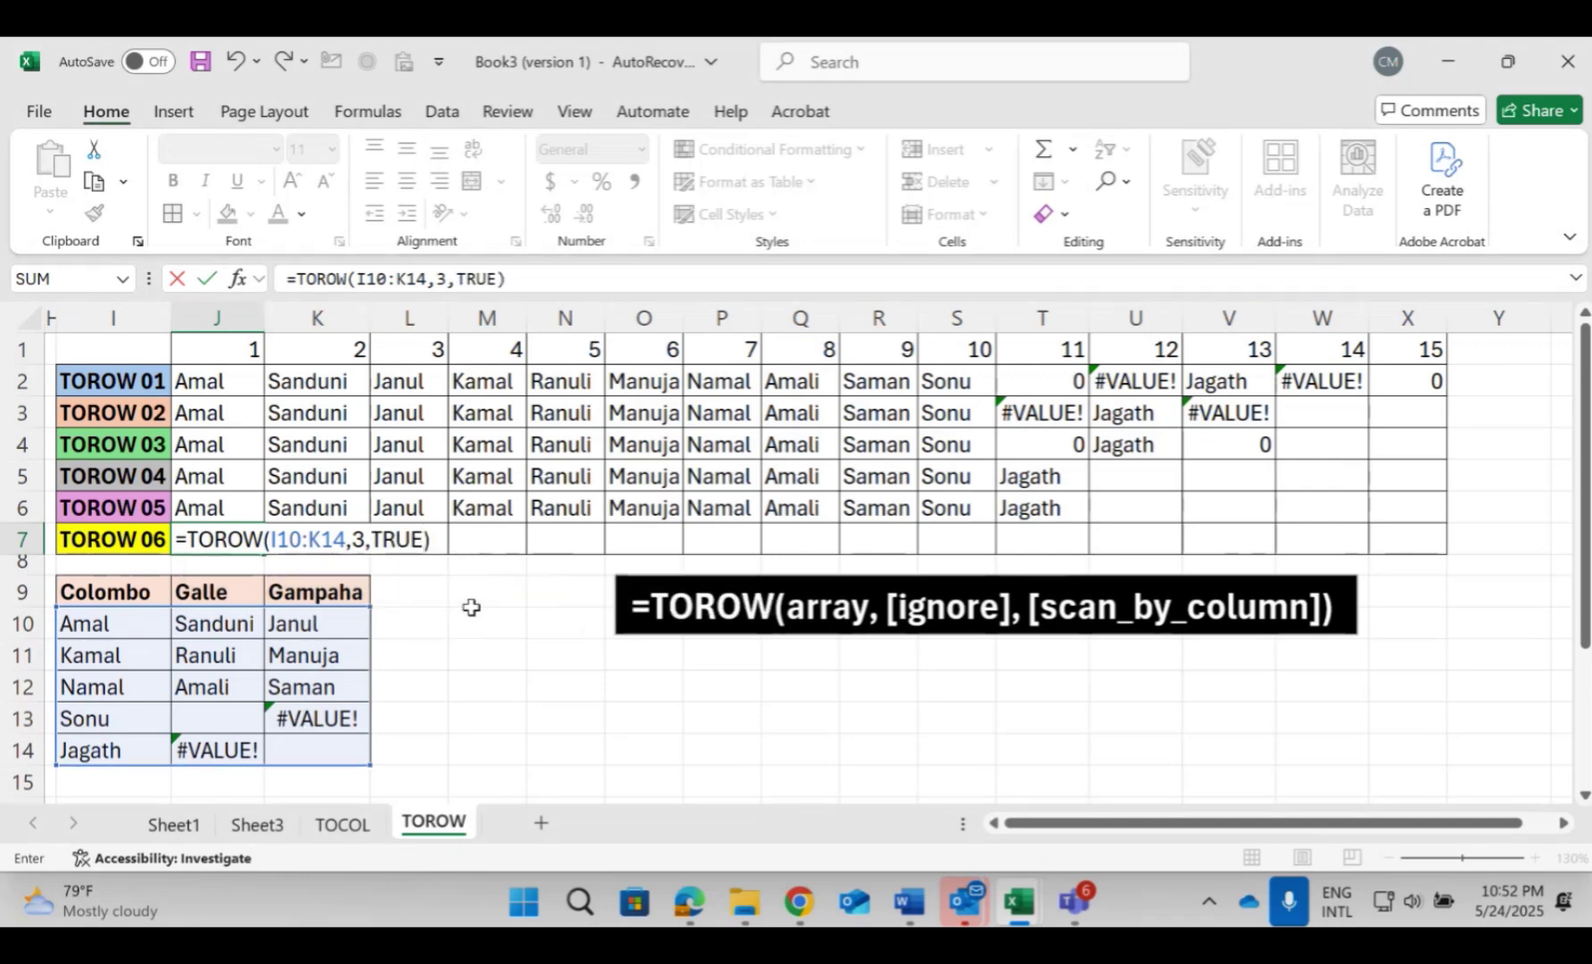
{"action": "key", "text": "Return"}
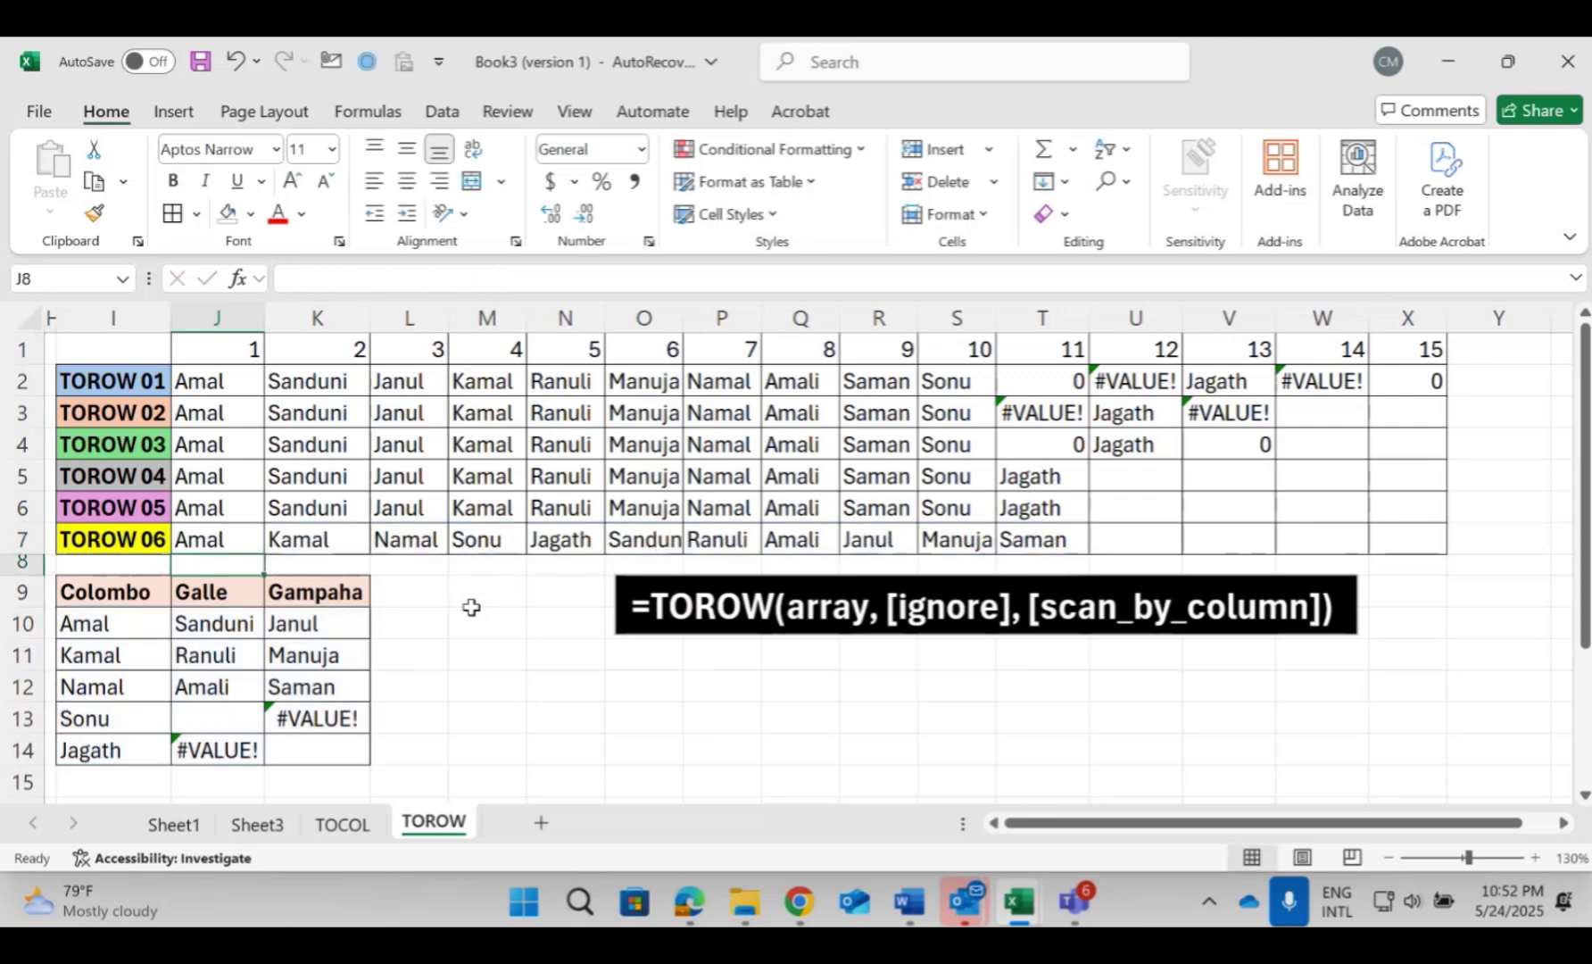